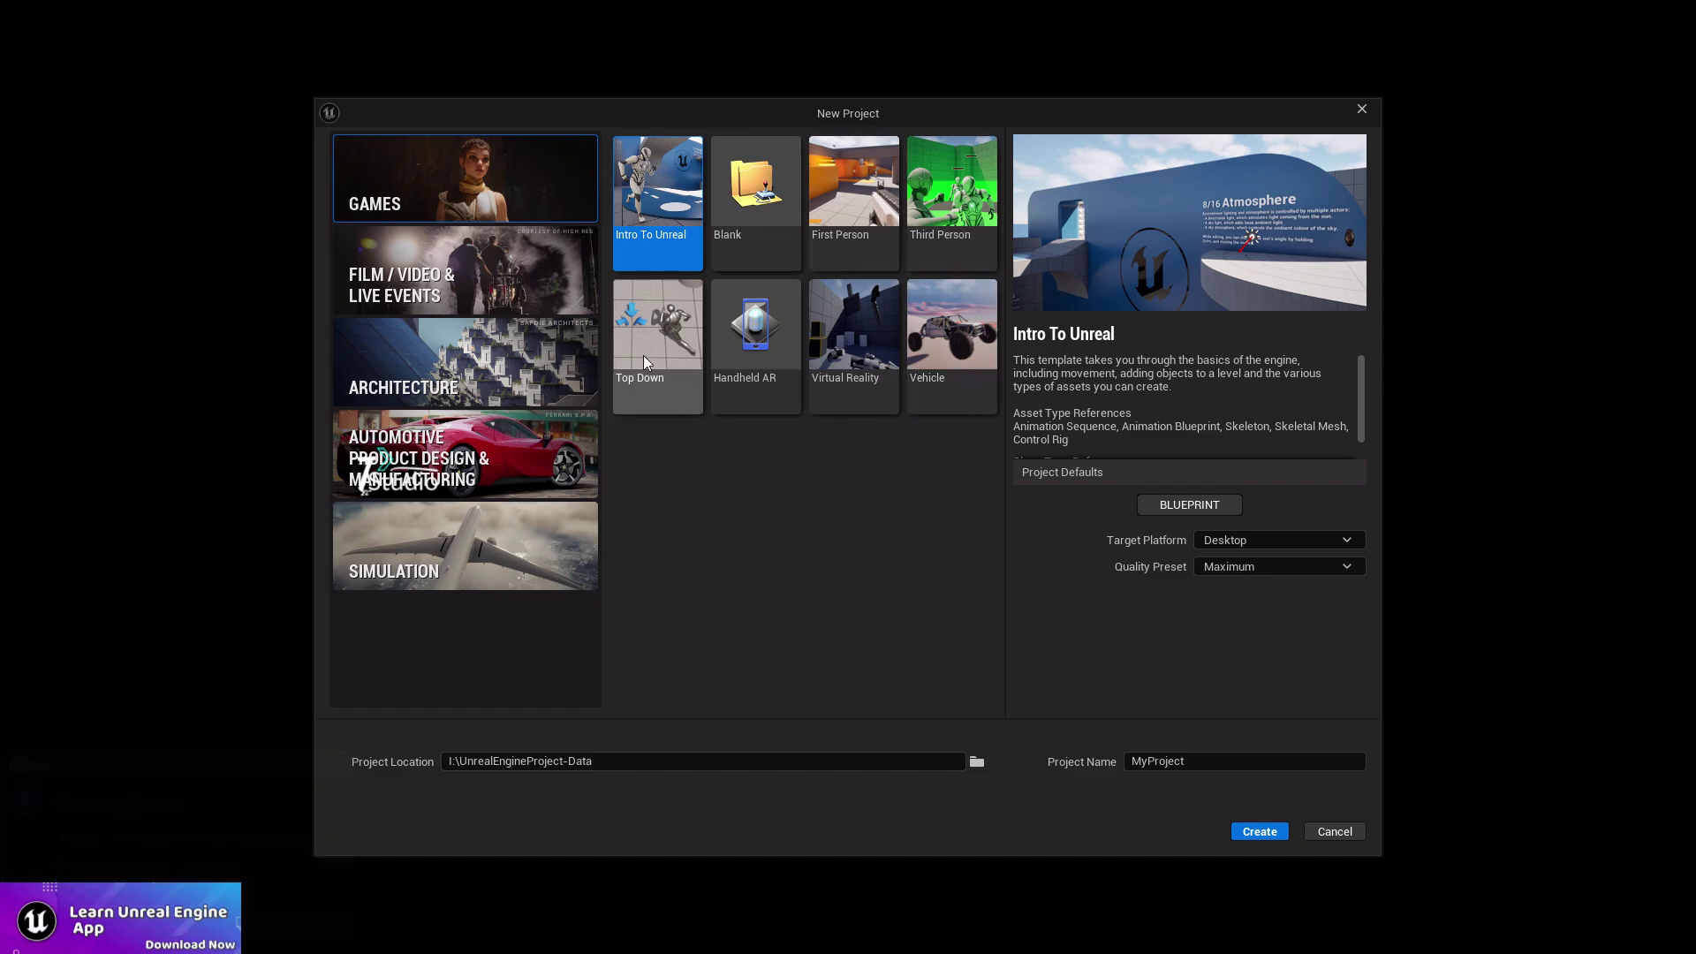
# Pick the Blank games template, leaving the platform on Desktop and the quality preset on Maximum.
pyautogui.click(724, 256)
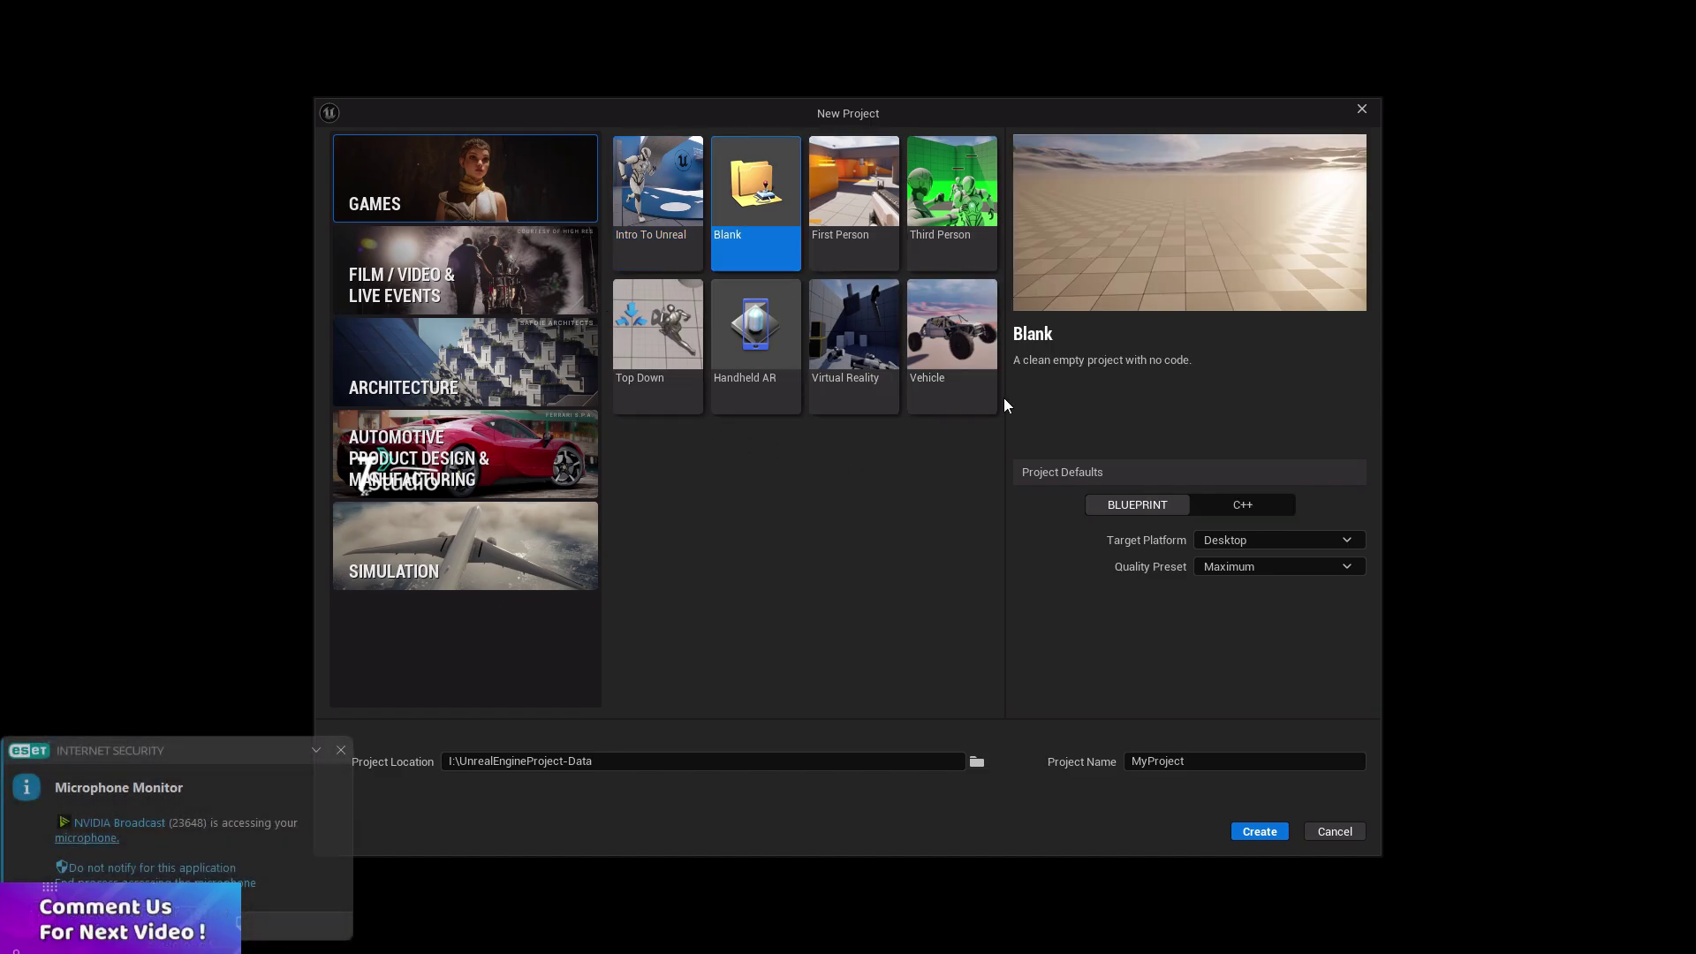
pyautogui.click(1249, 540)
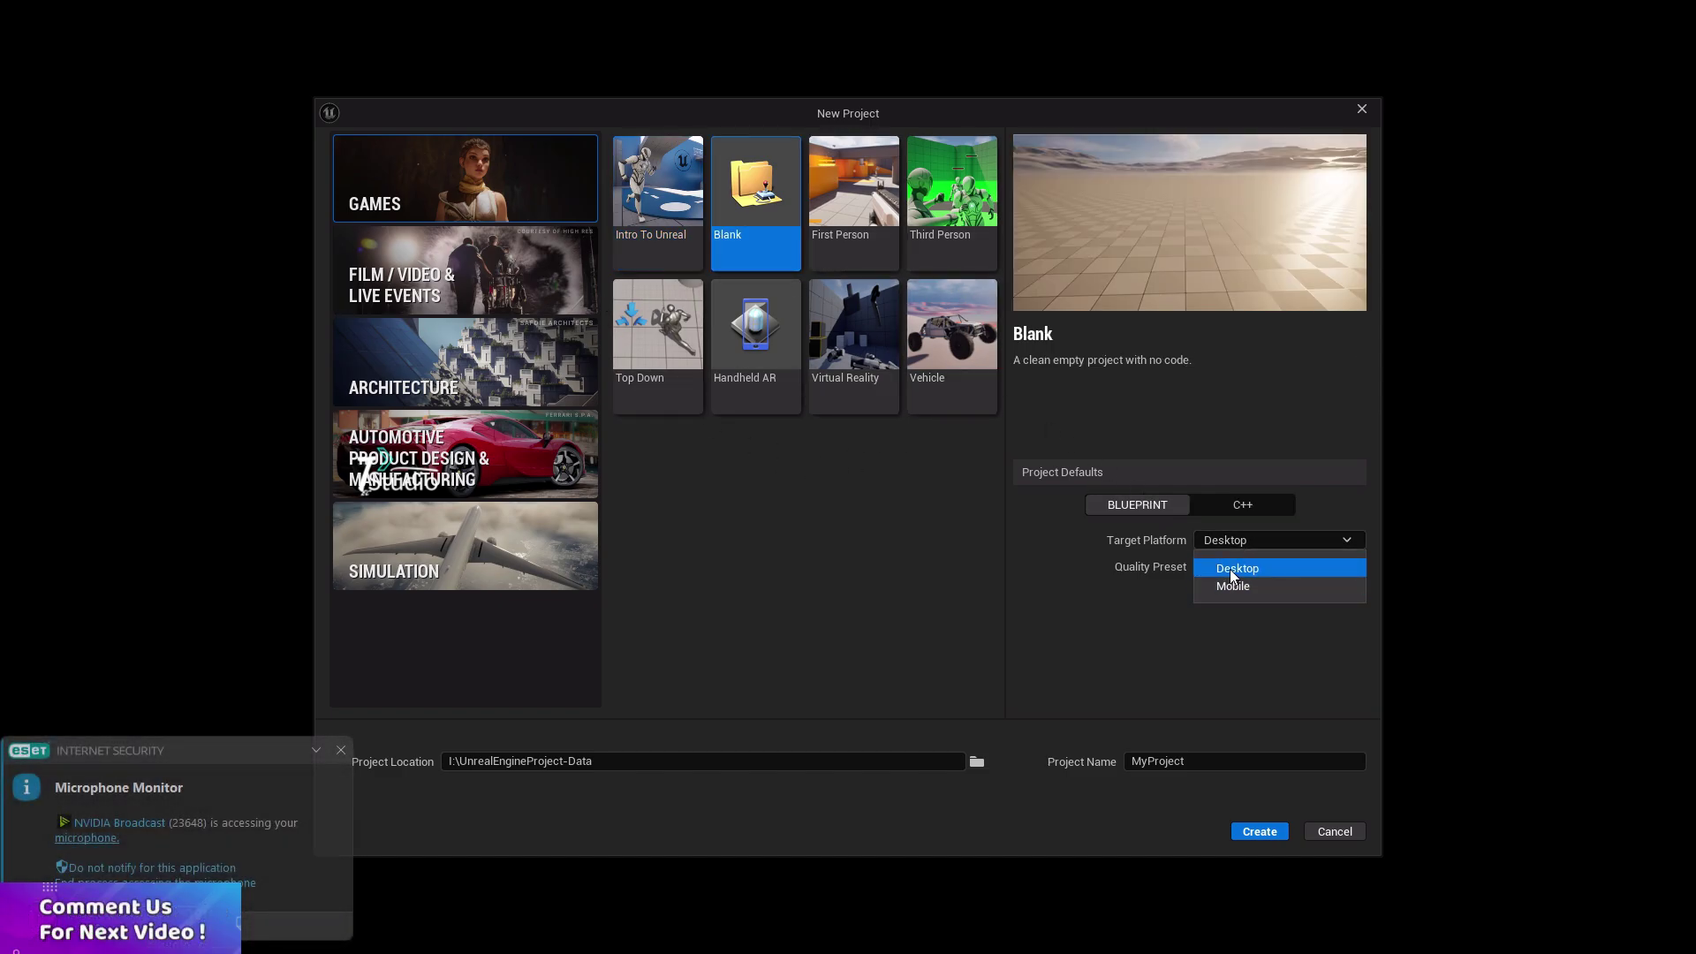
pyautogui.click(1229, 565)
pyautogui.click(1217, 569)
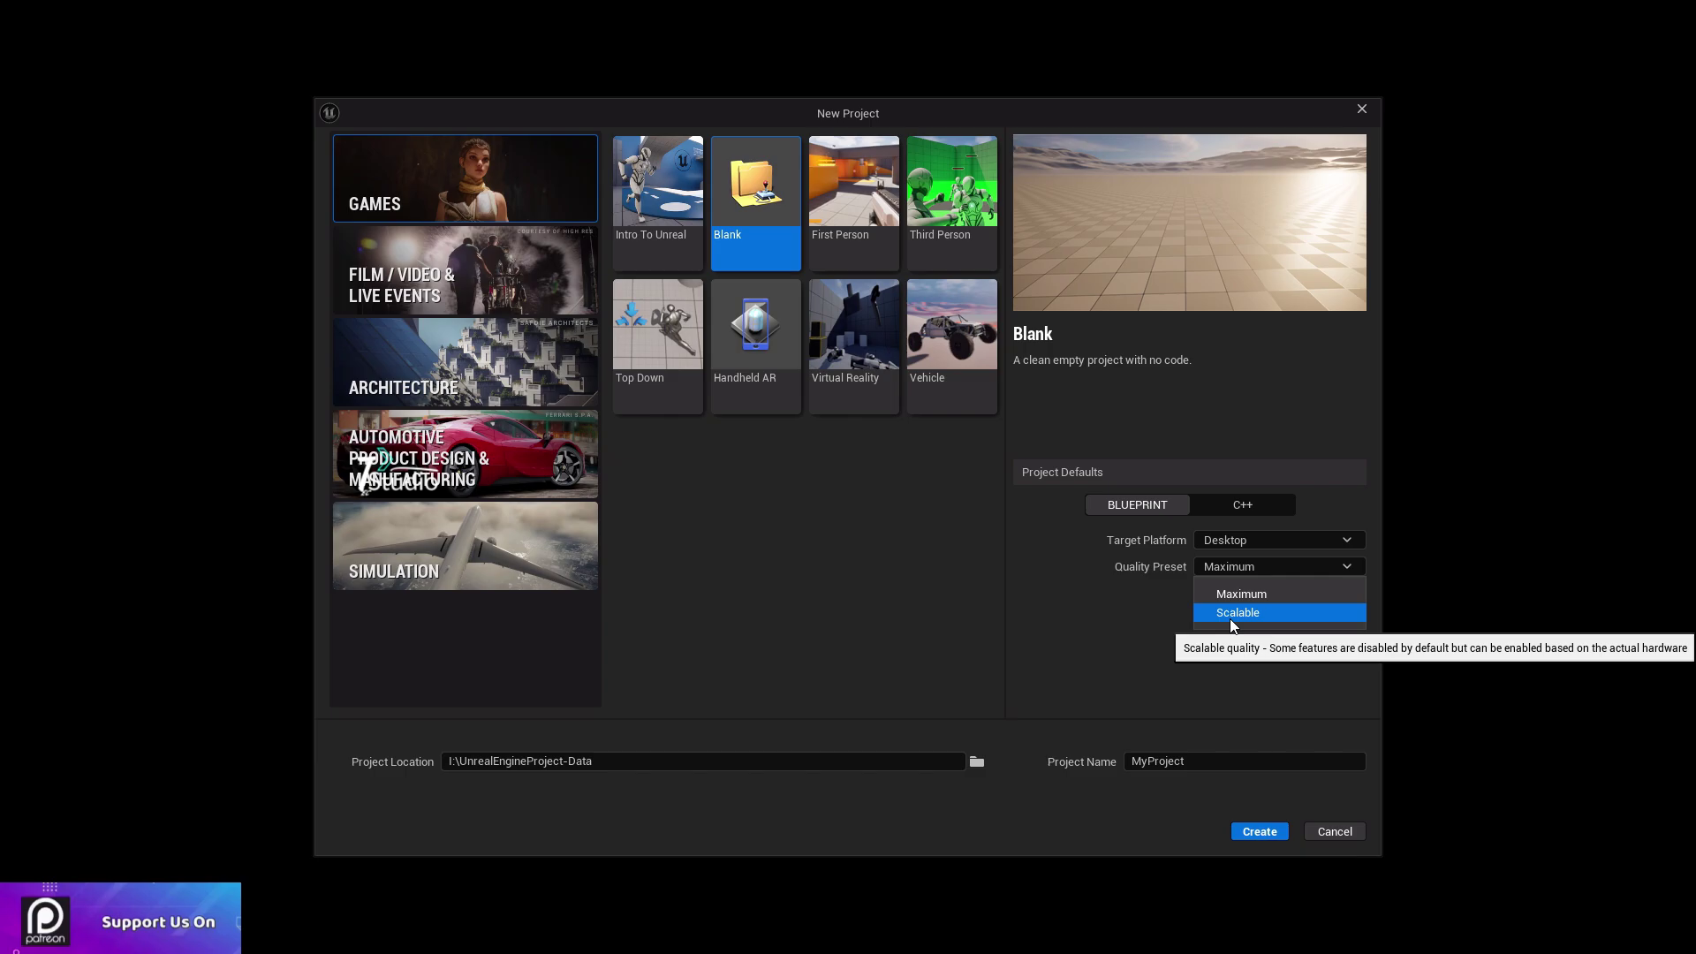
# Keep Maximum quality and set the project location to the Music folder.
pyautogui.click(1111, 674)
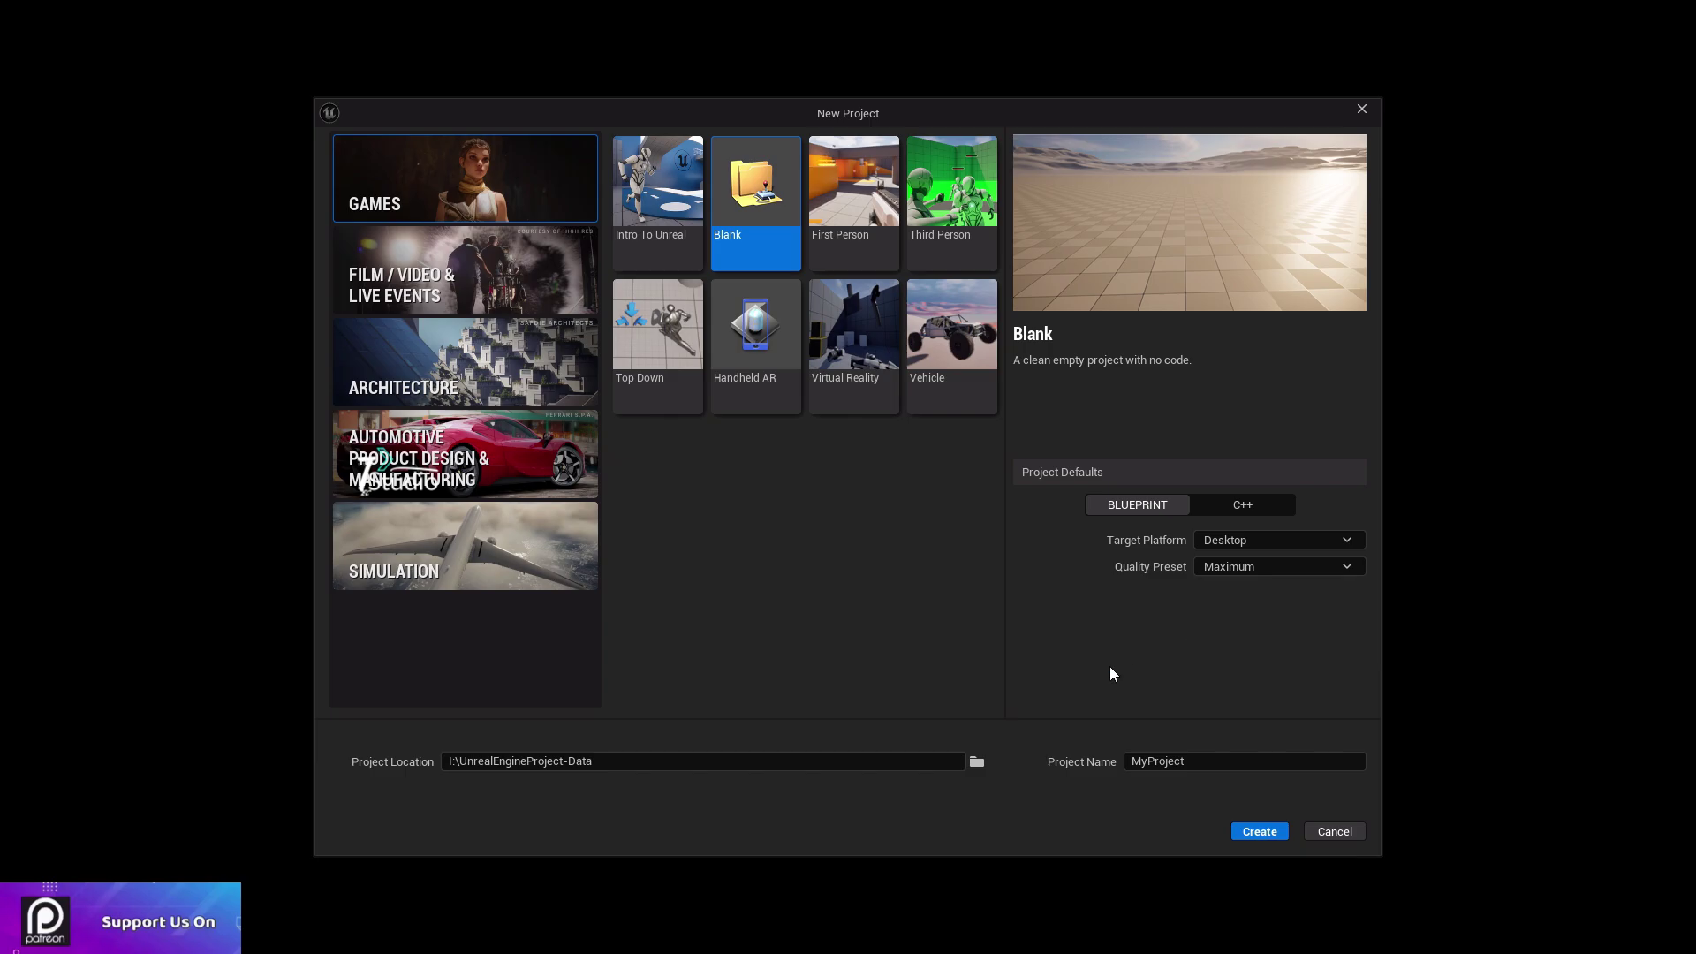
pyautogui.click(976, 763)
pyautogui.click(382, 354)
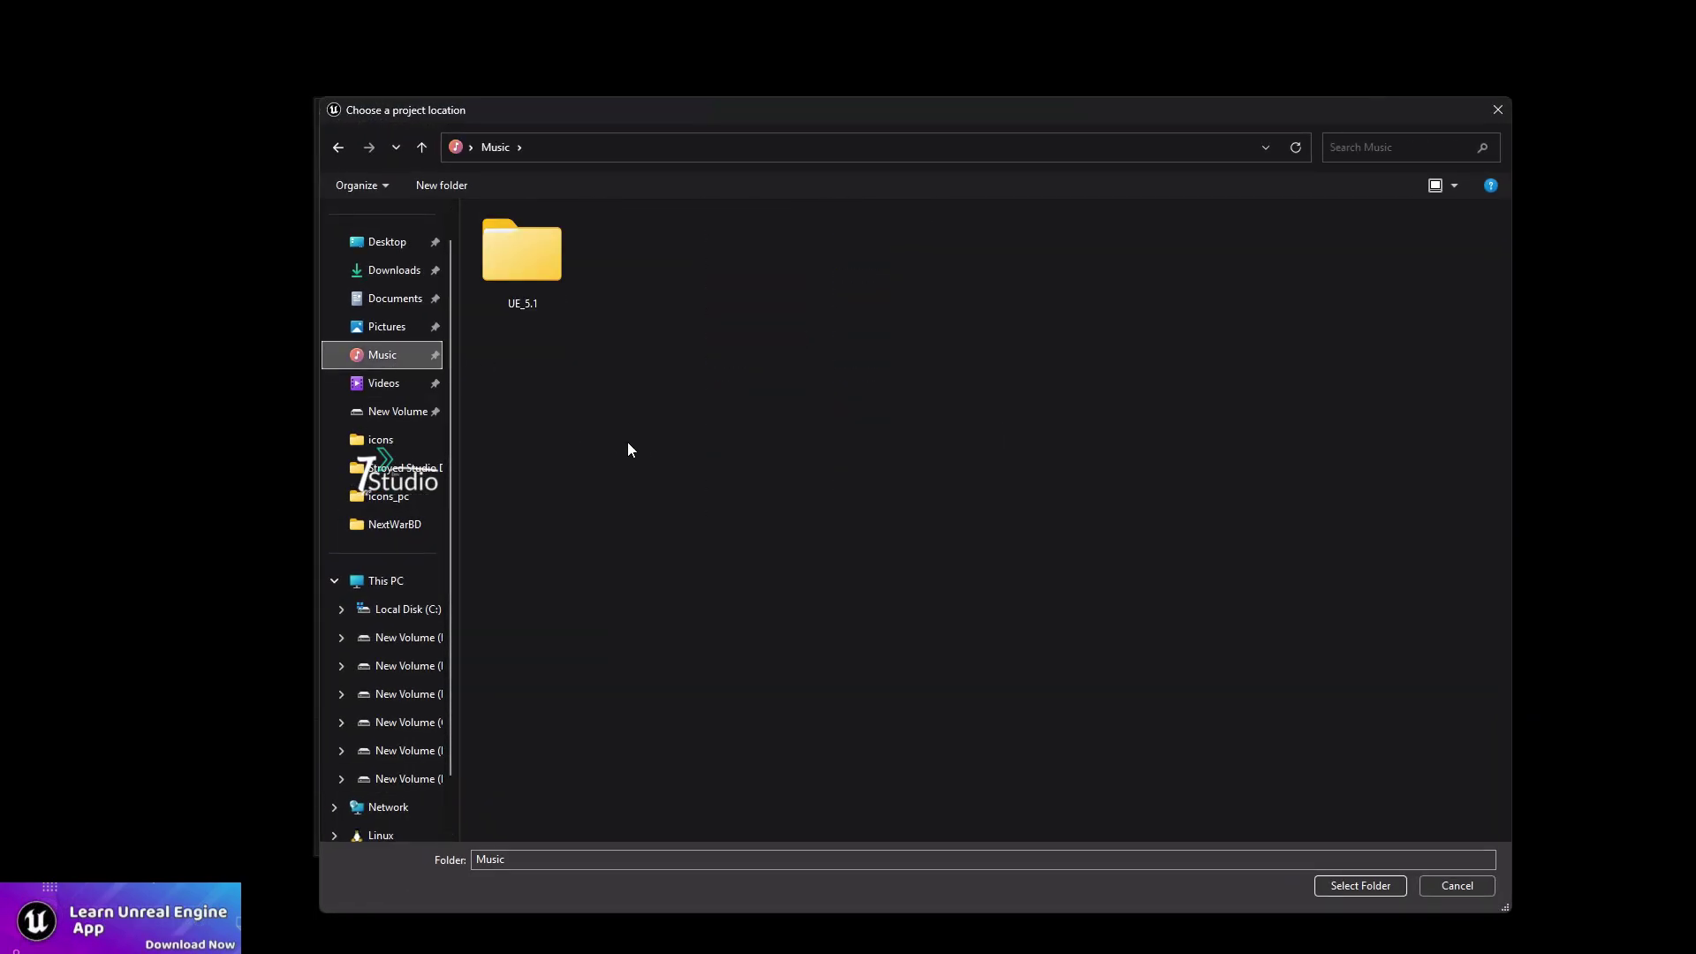
pyautogui.click(1338, 889)
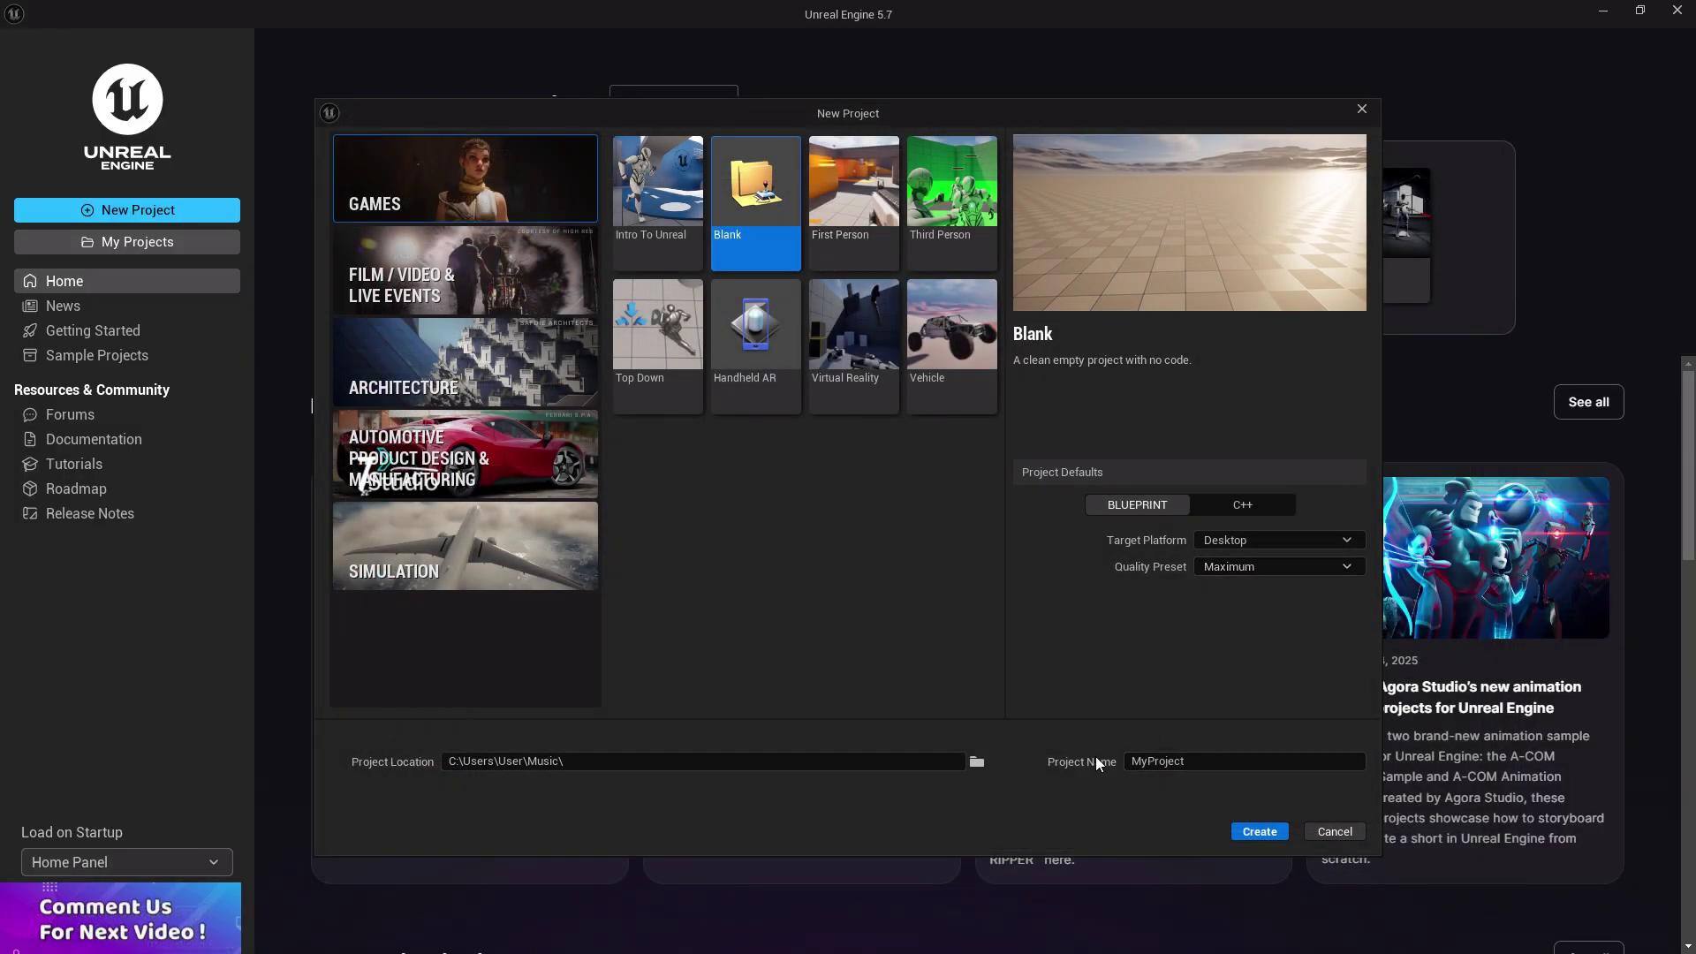
# Name the project 'Tec' and create it.
pyautogui.doubleClick(1185, 759)
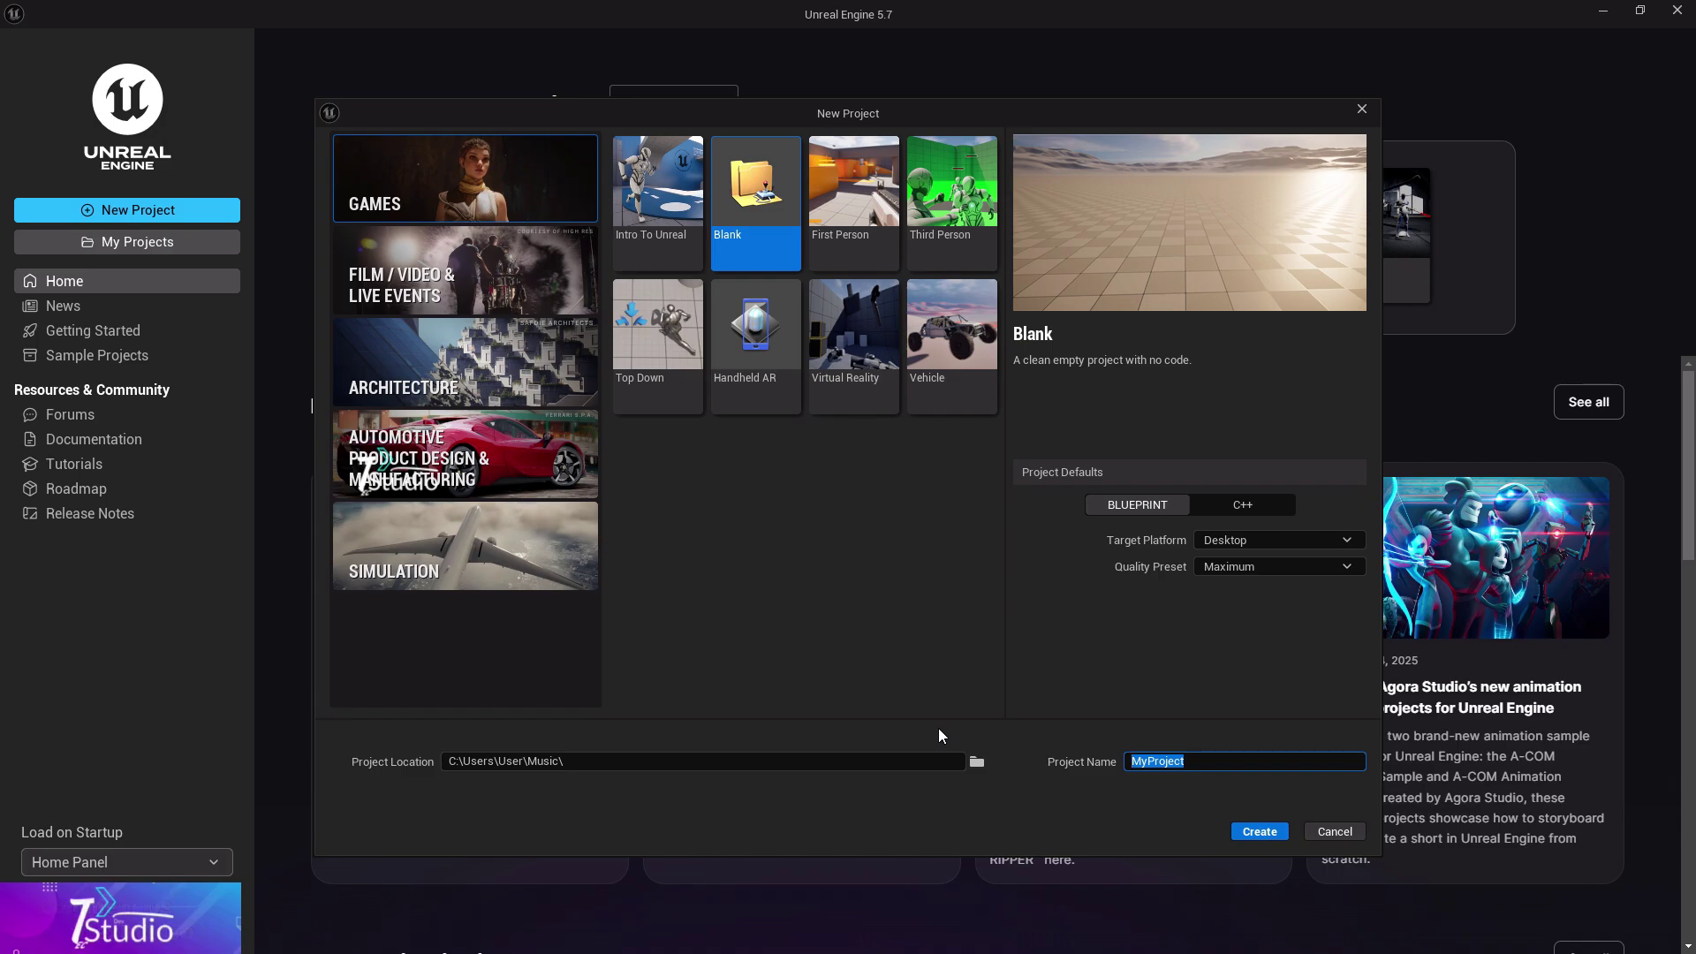
pyautogui.write('Tecv')
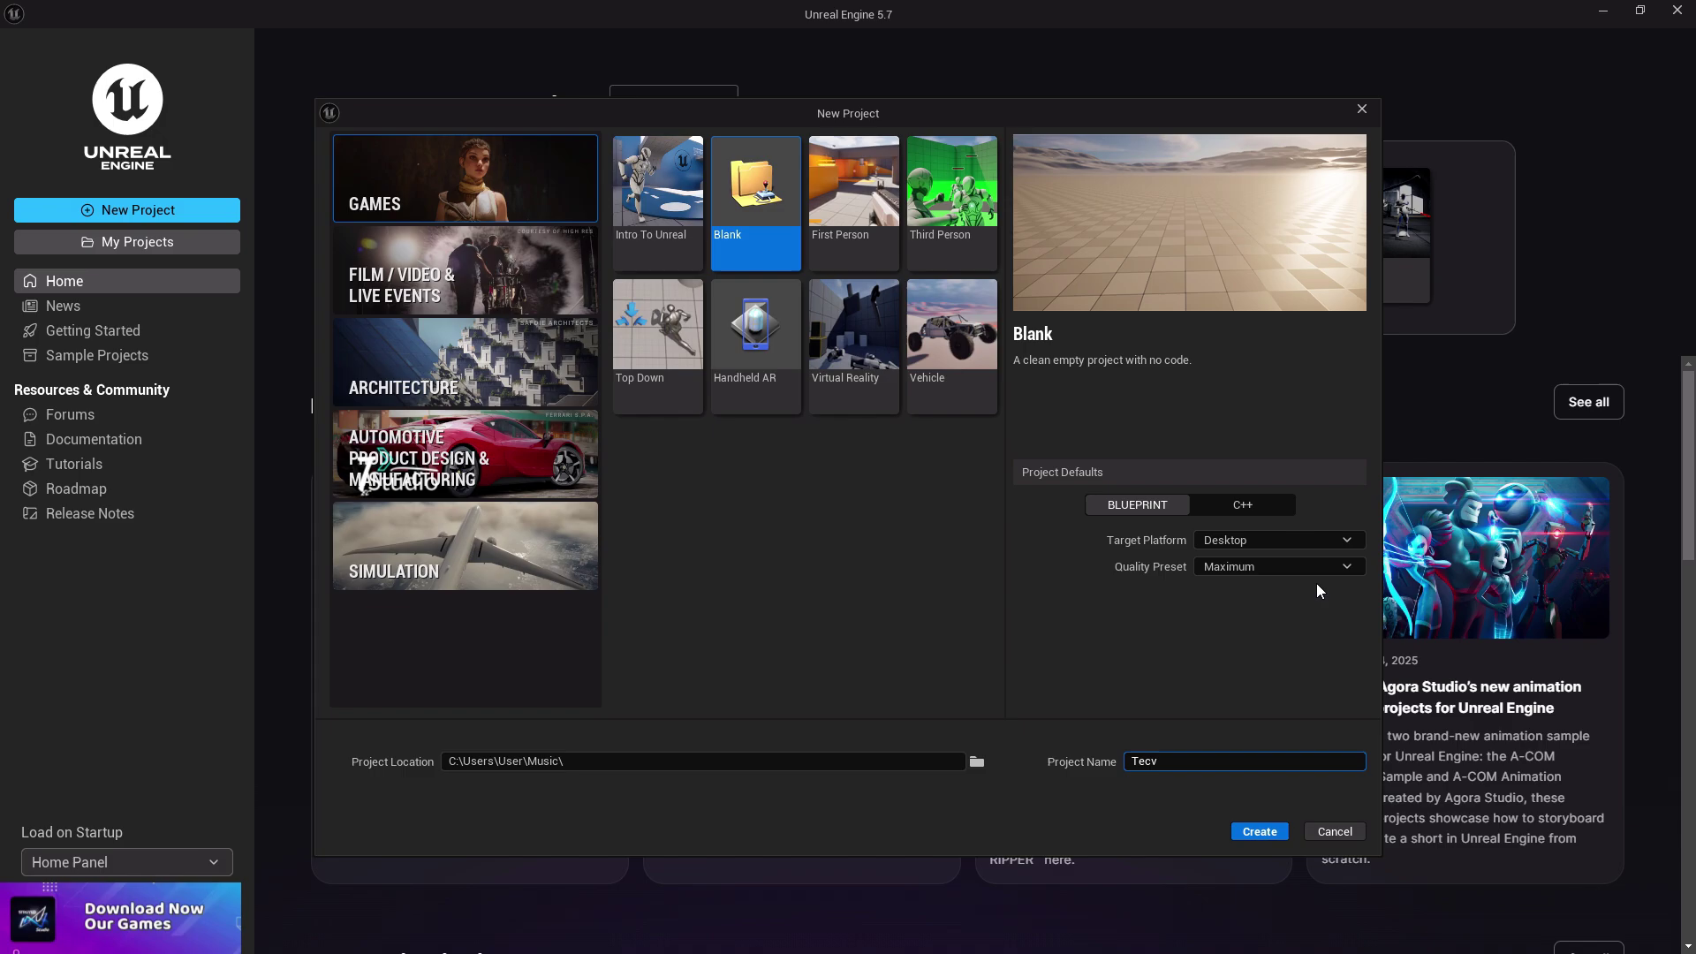
pyautogui.press('BackSpace')
pyautogui.click(1266, 835)
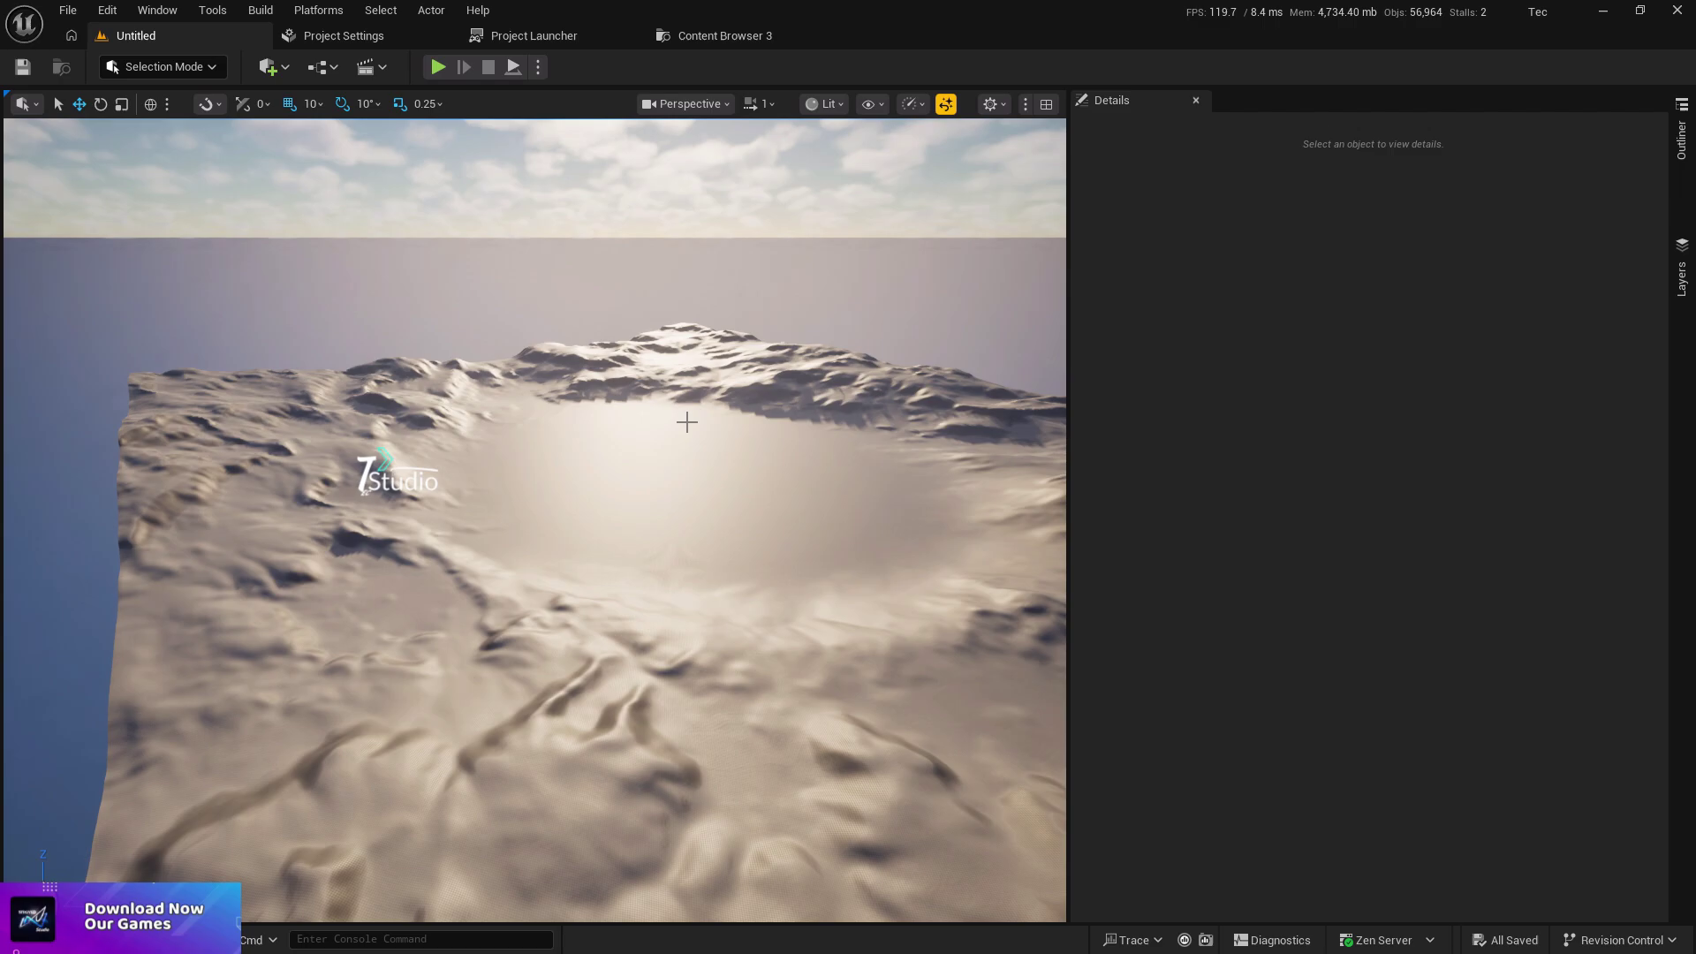
# Orbit the viewport across the landscape and back to the central crater.
pyautogui.moveTo(686, 422); pyautogui.dragTo(686, 422, button='right')
pyautogui.moveTo(751, 185); pyautogui.dragTo(750, 186, button='right')
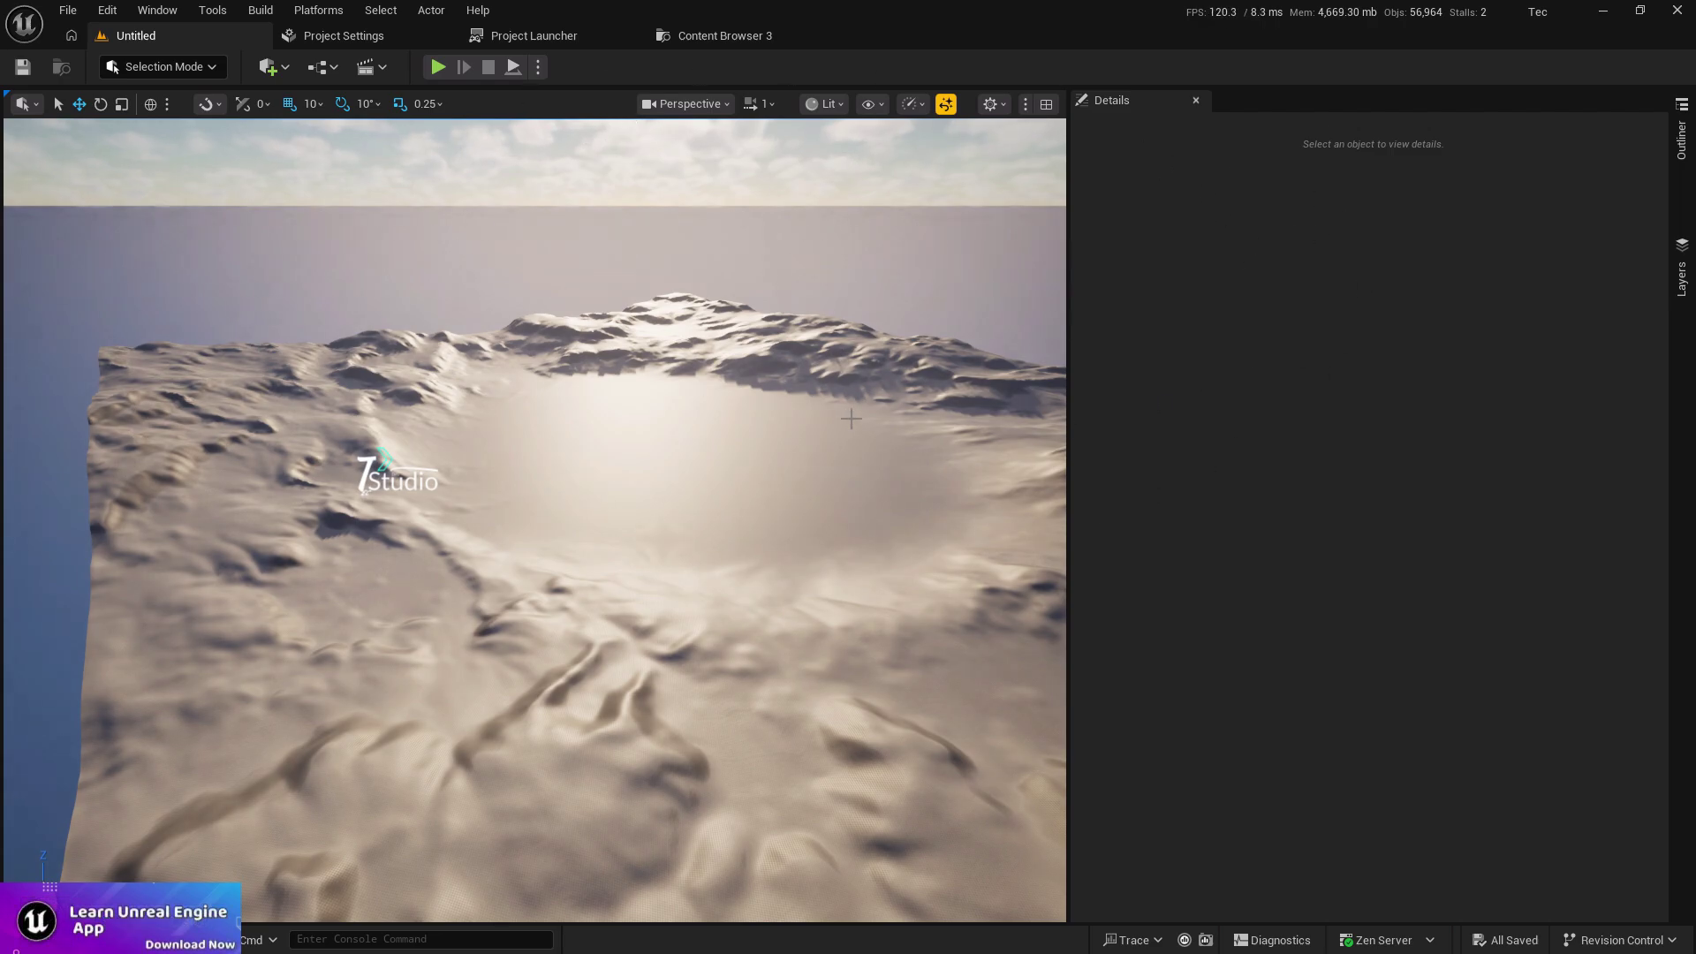
# In Supported Platforms, uncheck All Platforms, Android and VisionOS so only Windows remains.
pyautogui.click(377, 40)
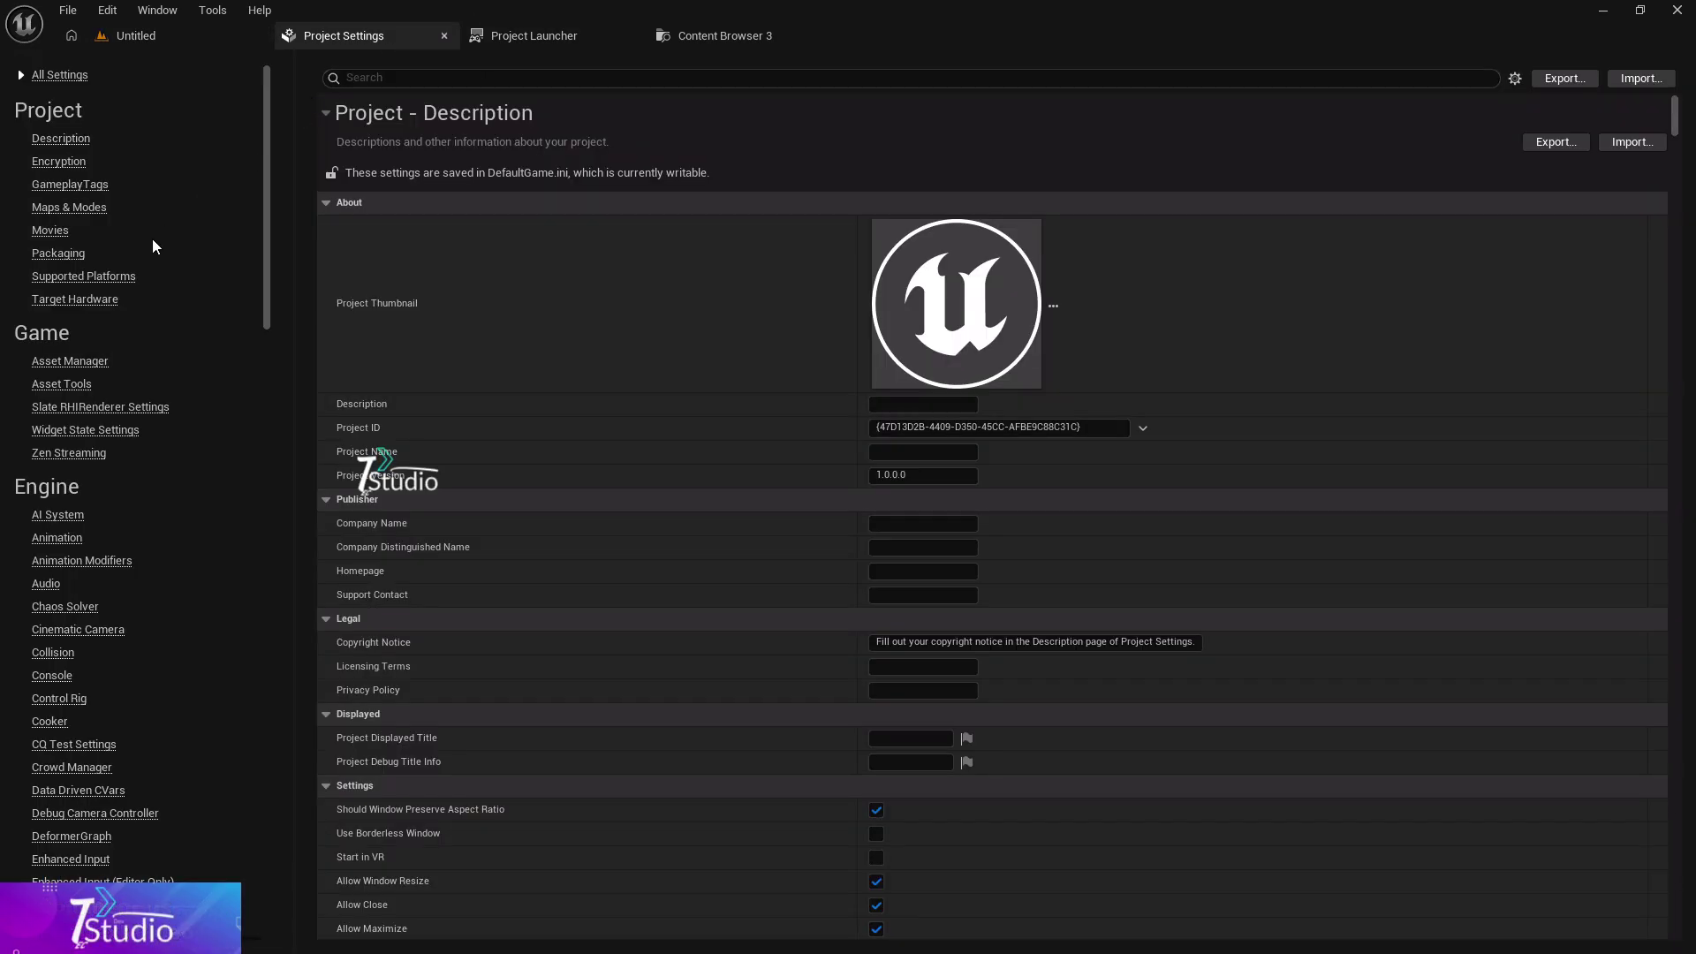
pyautogui.click(40, 278)
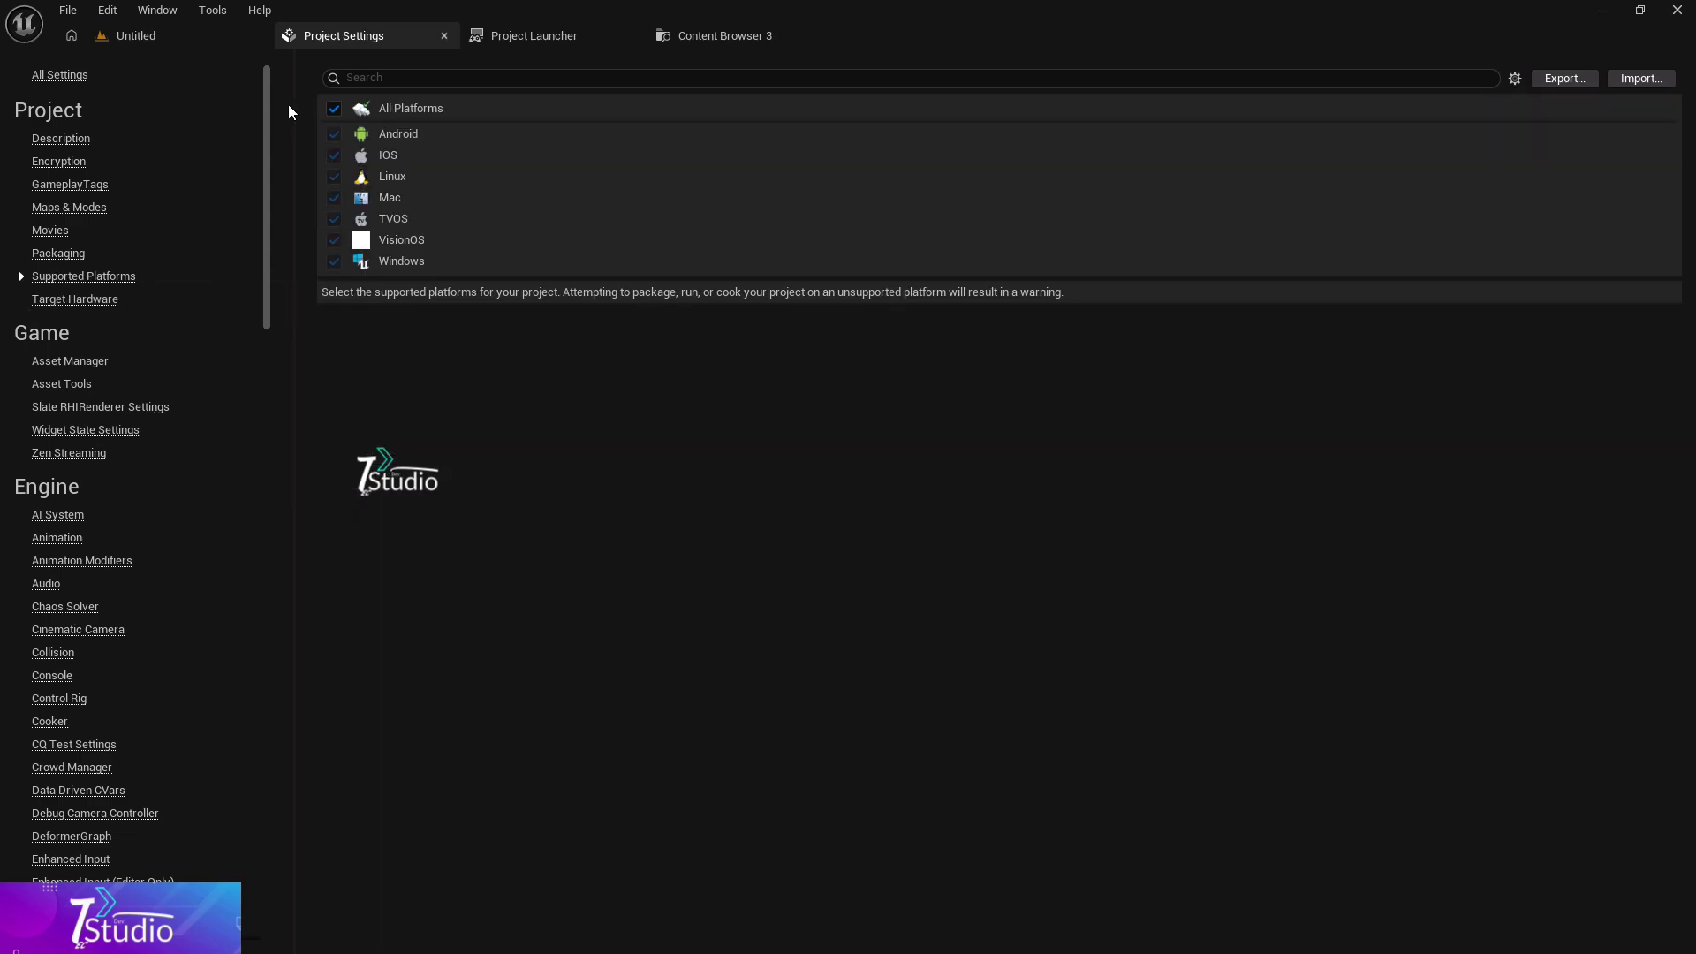
pyautogui.click(334, 107)
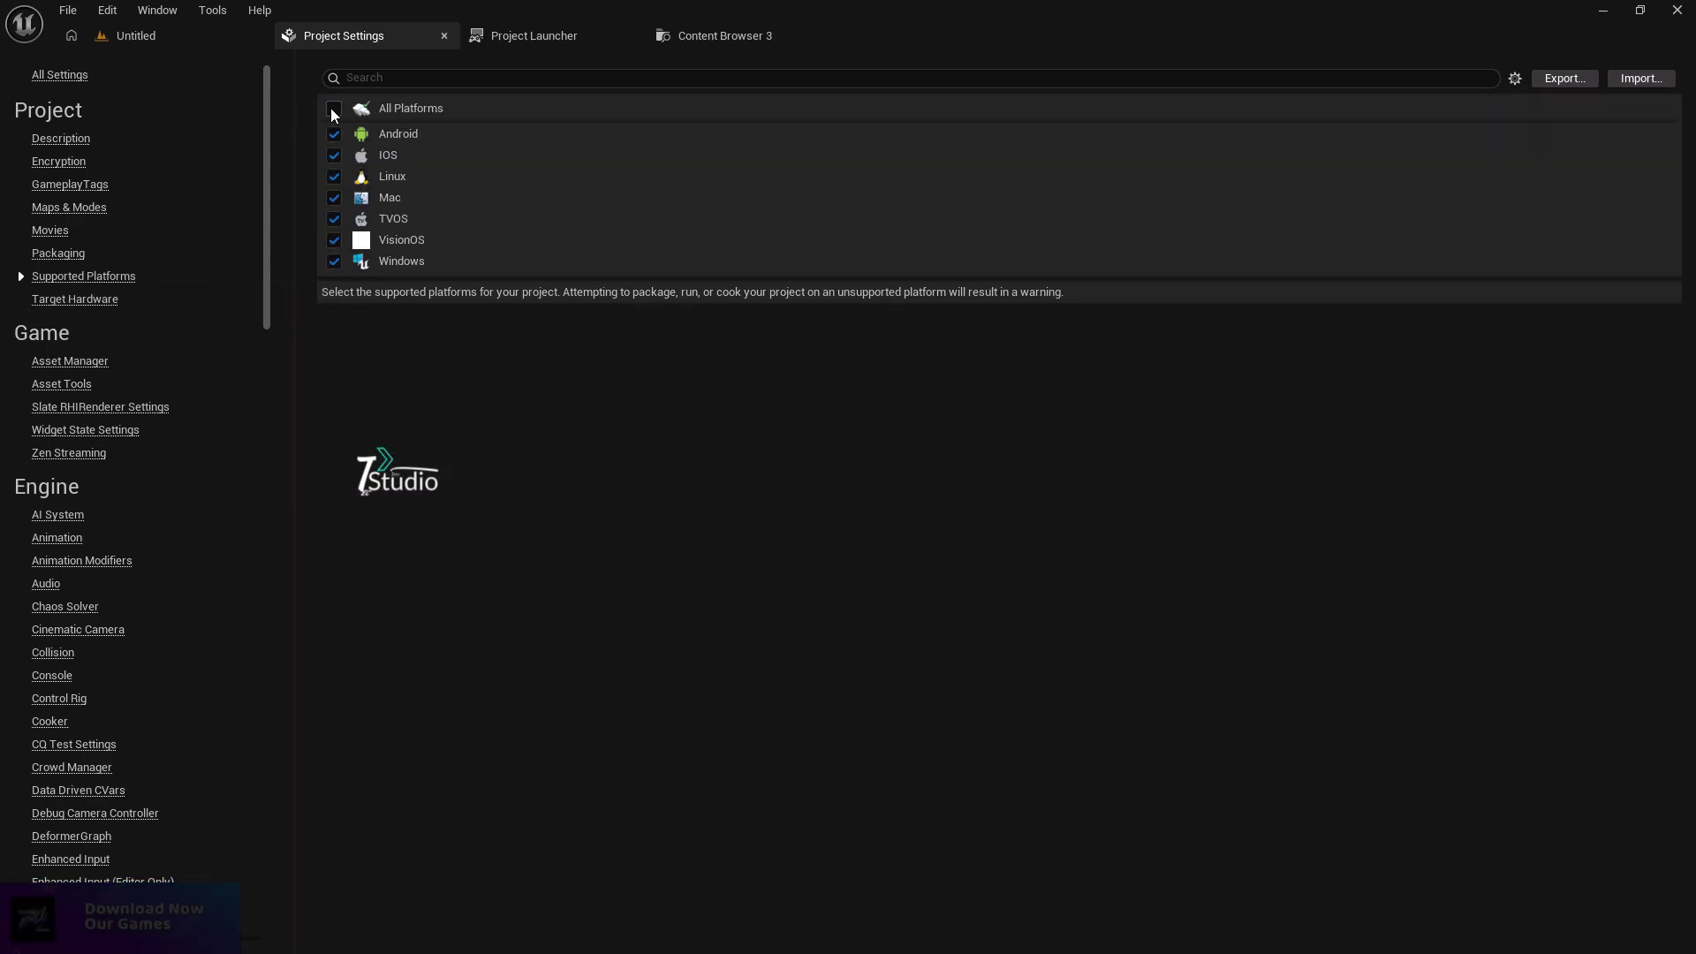
pyautogui.click(334, 135)
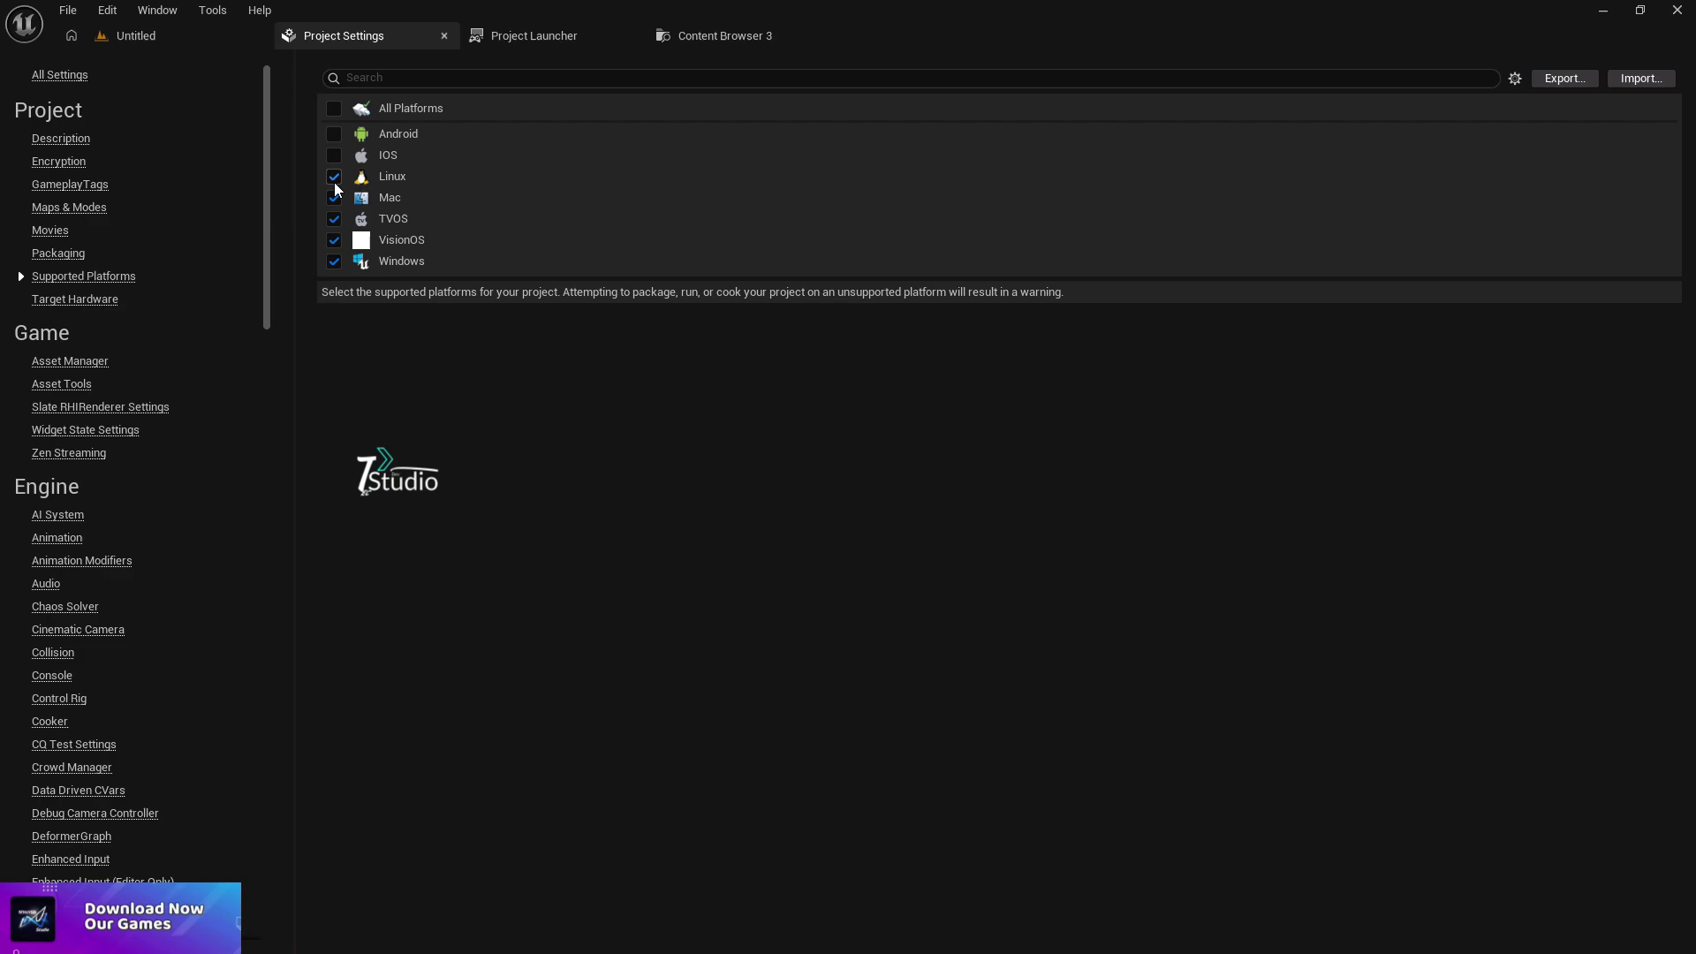
pyautogui.click(333, 242)
# Open the Plugins browser from the level editor and filter it to 'android'.
pyautogui.click(166, 33)
pyautogui.click(109, 11)
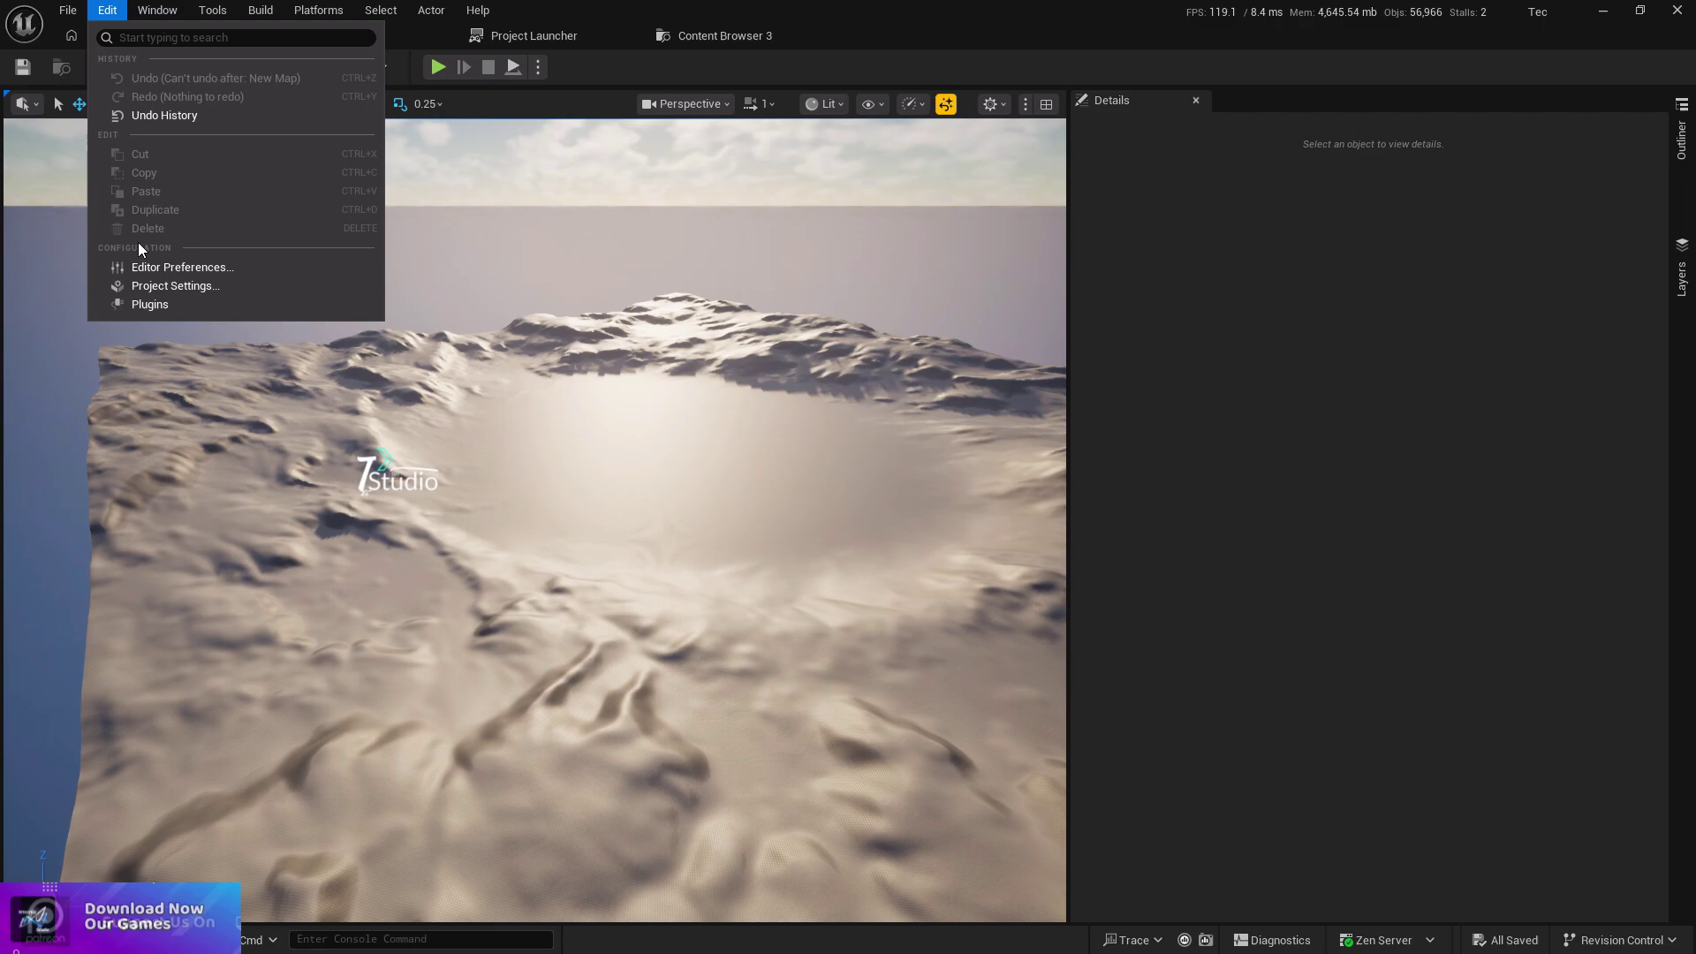
pyautogui.click(154, 298)
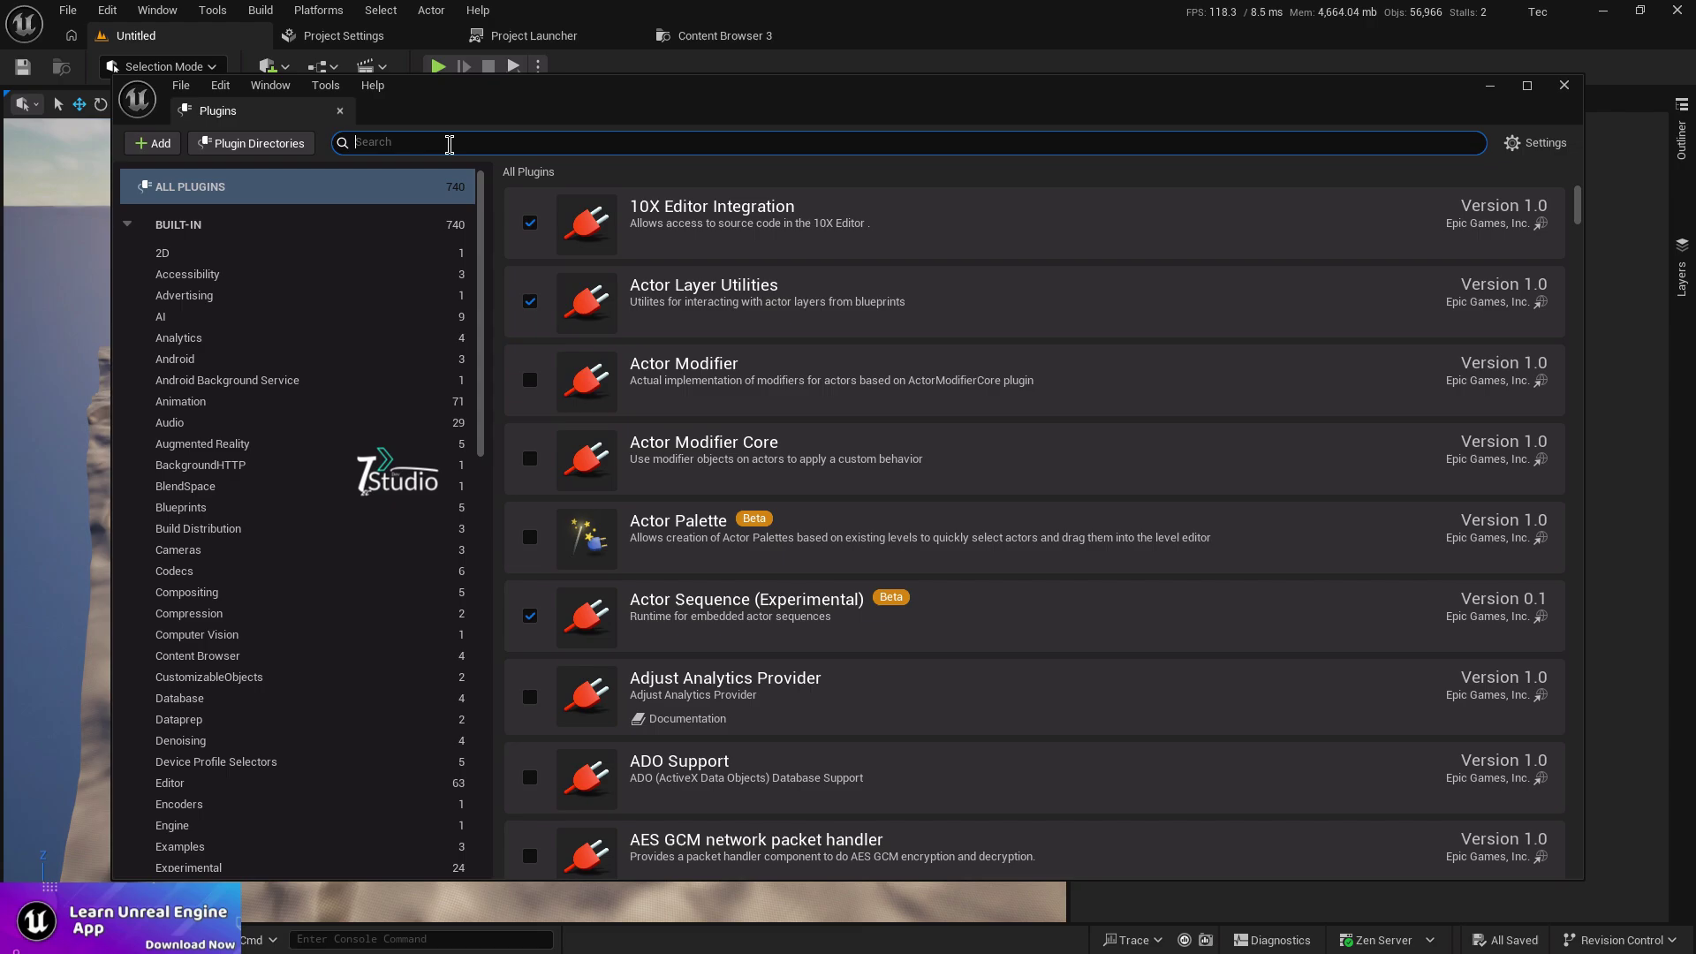
pyautogui.write('ad')
pyautogui.press('BackSpace')
pyautogui.press('BackSpace')
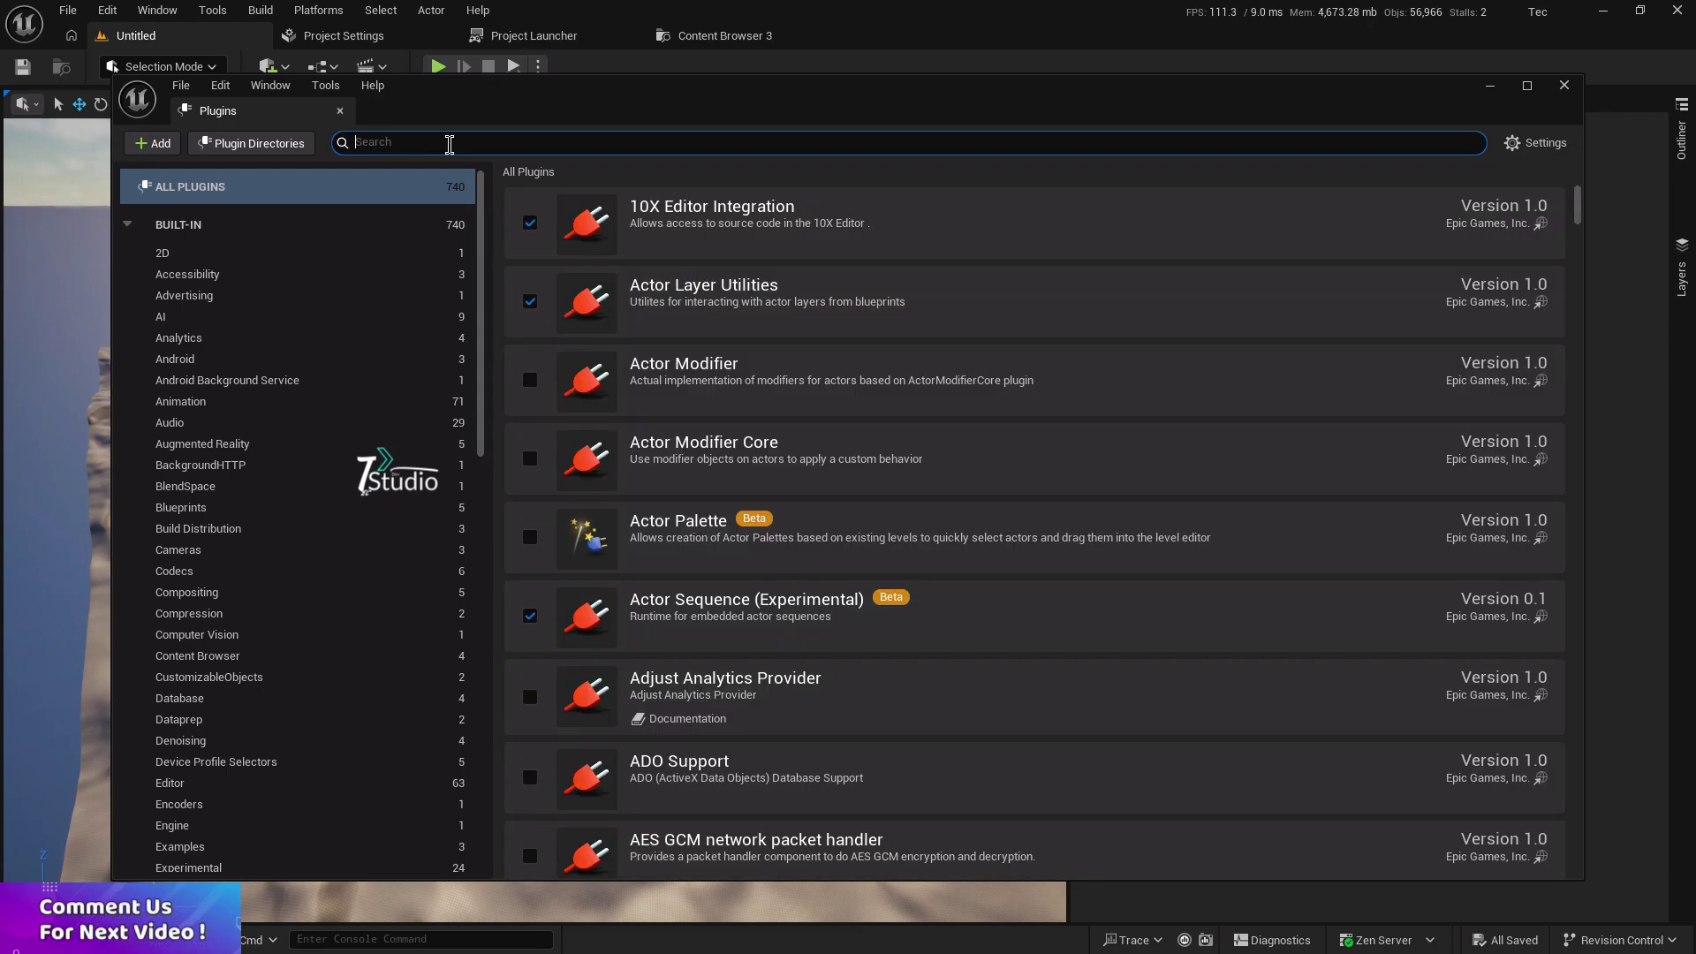
pyautogui.write('android')
pyautogui.scroll(-1, 668, 398)
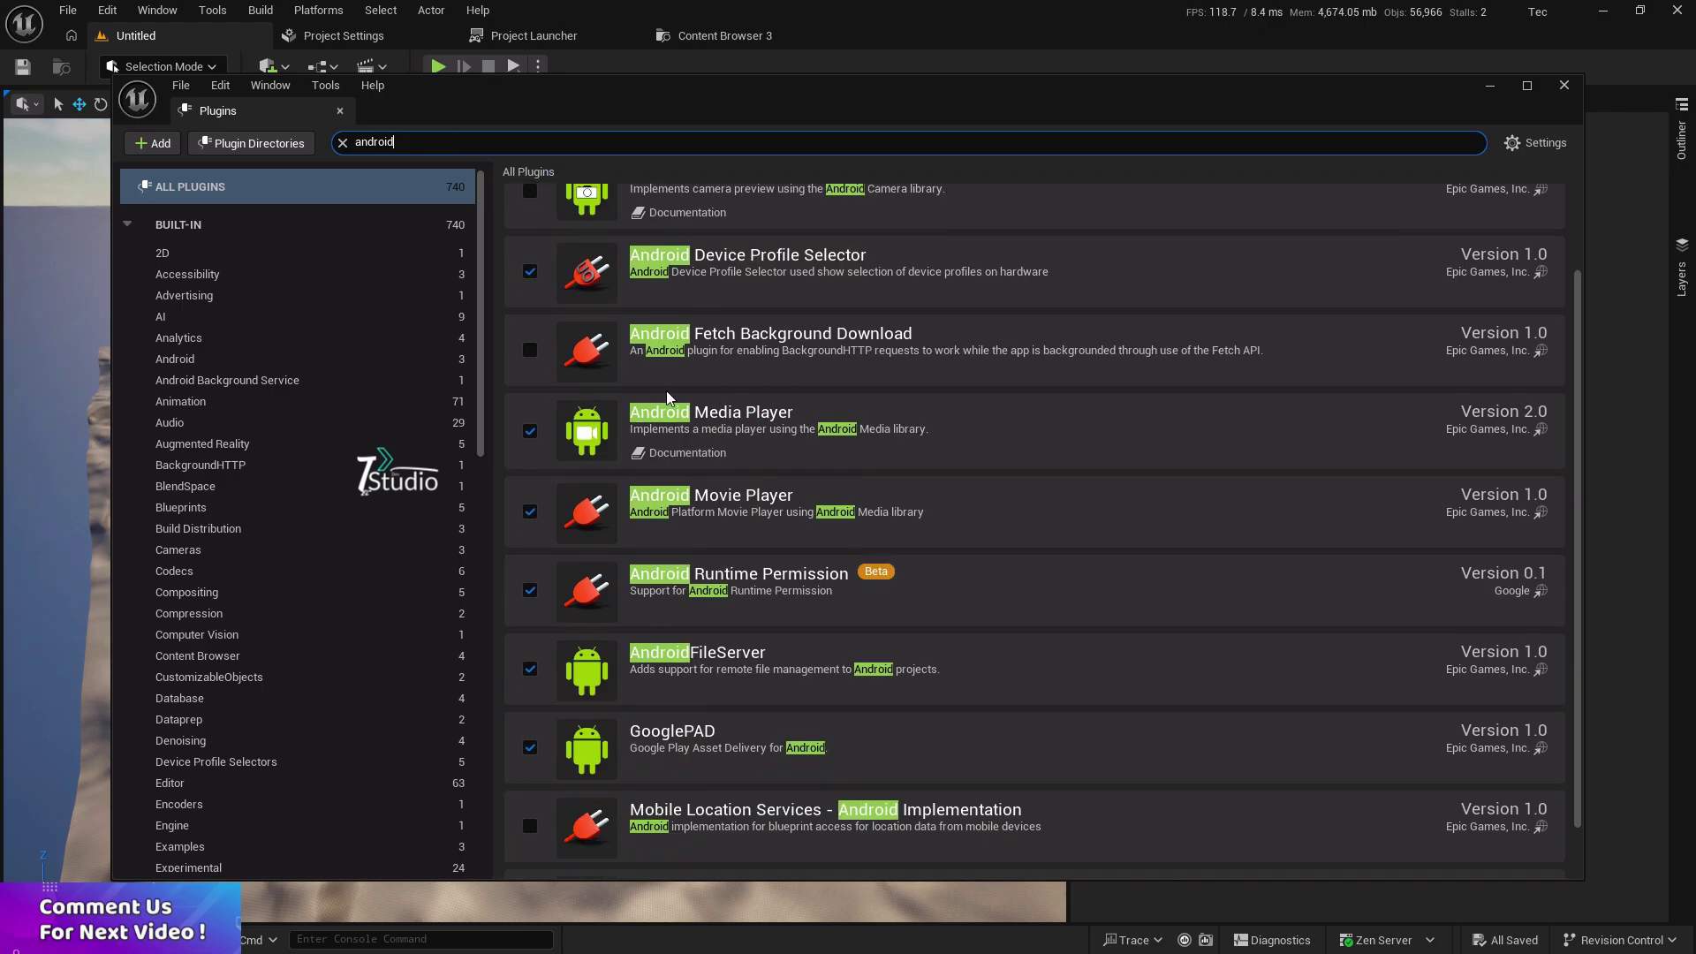
pyautogui.scroll(2, 669, 398)
# Disable Android Device Profile Selector, Media Player, Movie Player, FileServer, Runtime Permission and GooglePAD plugins.
pyautogui.click(529, 386)
pyautogui.click(530, 543)
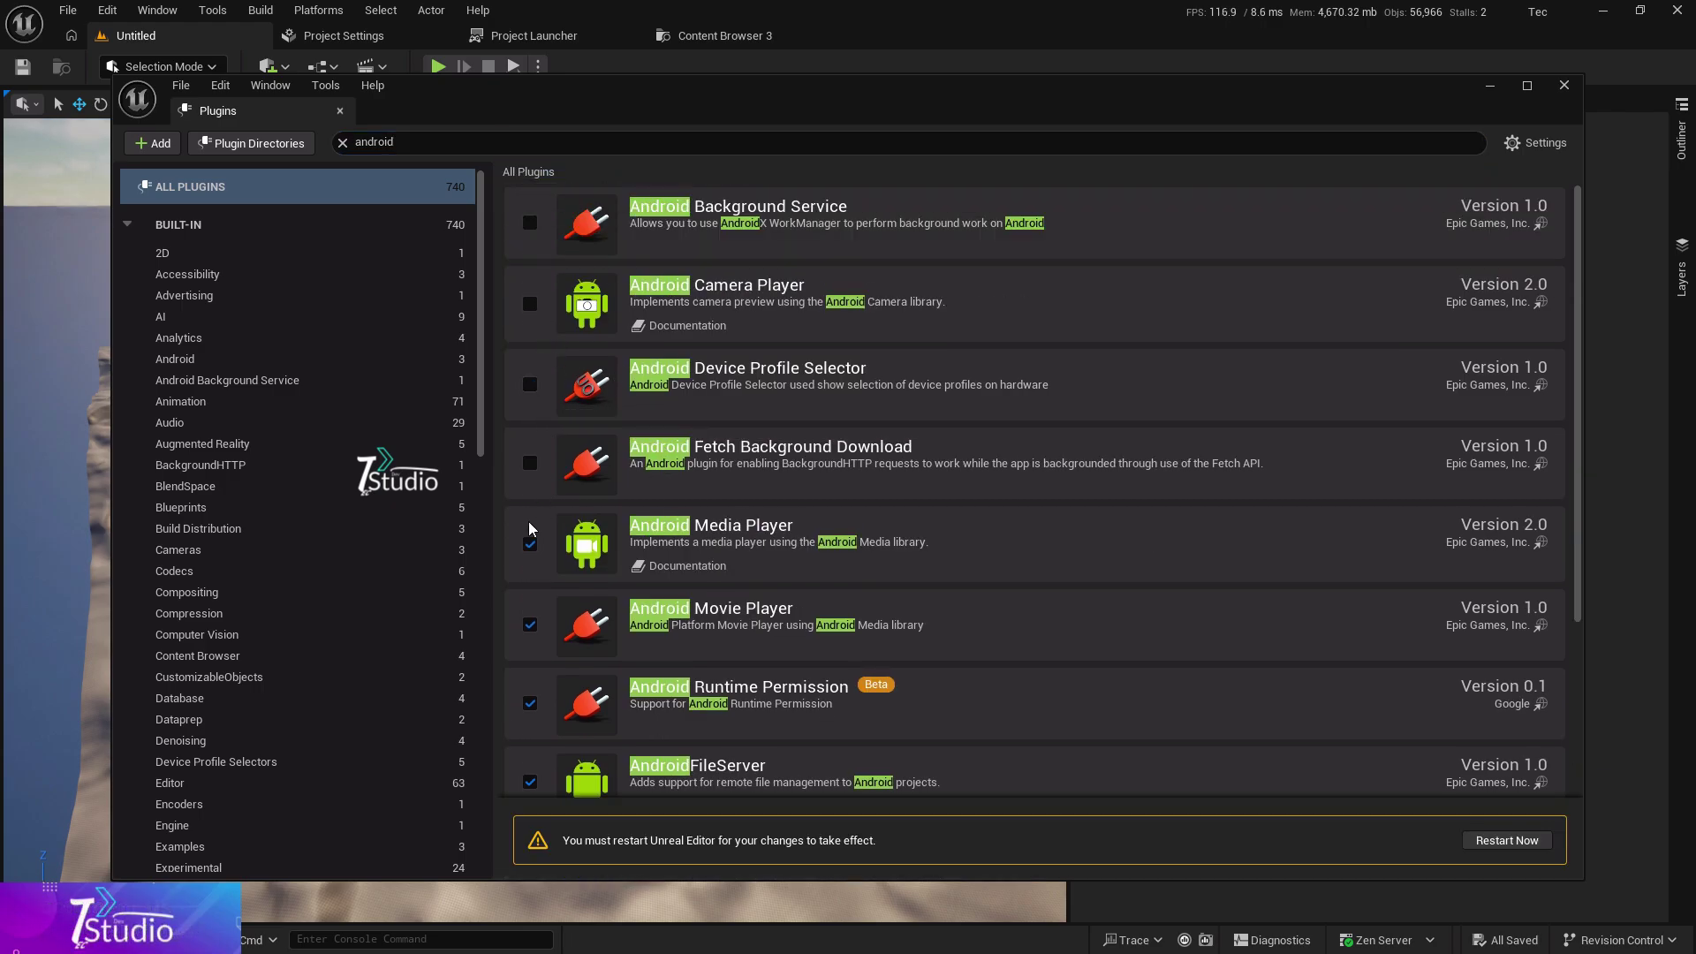
pyautogui.scroll(-1, 530, 530)
pyautogui.click(530, 512)
pyautogui.click(530, 669)
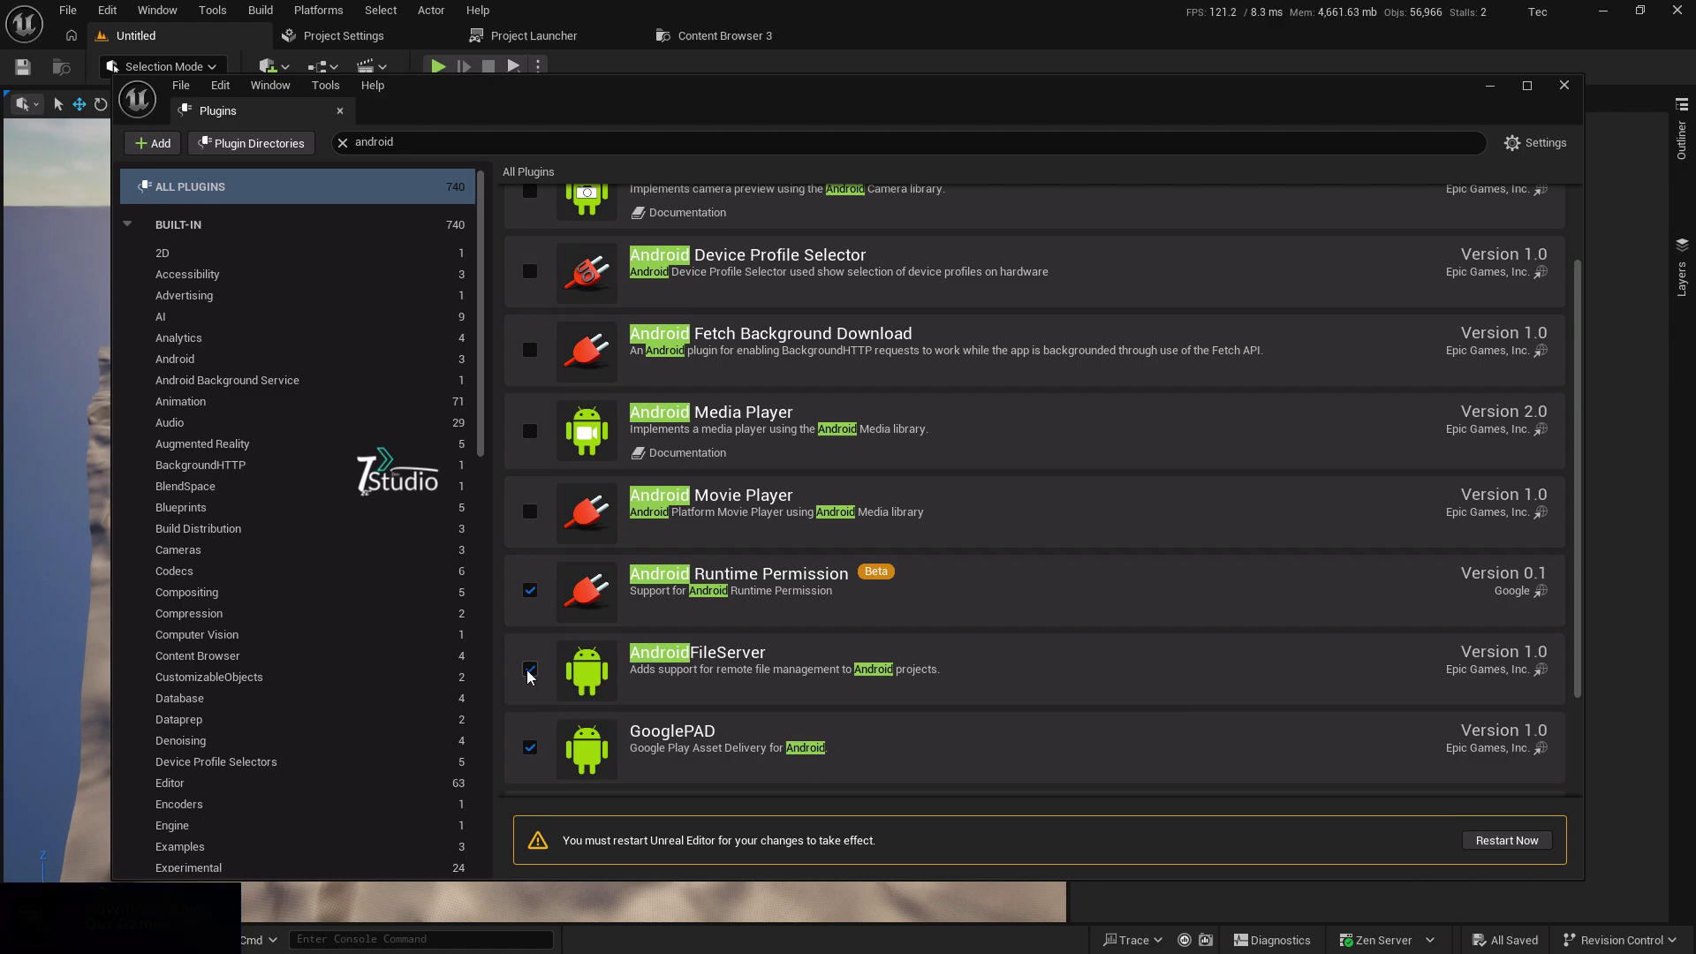
pyautogui.click(530, 590)
pyautogui.click(977, 518)
pyautogui.scroll(-1, 768, 578)
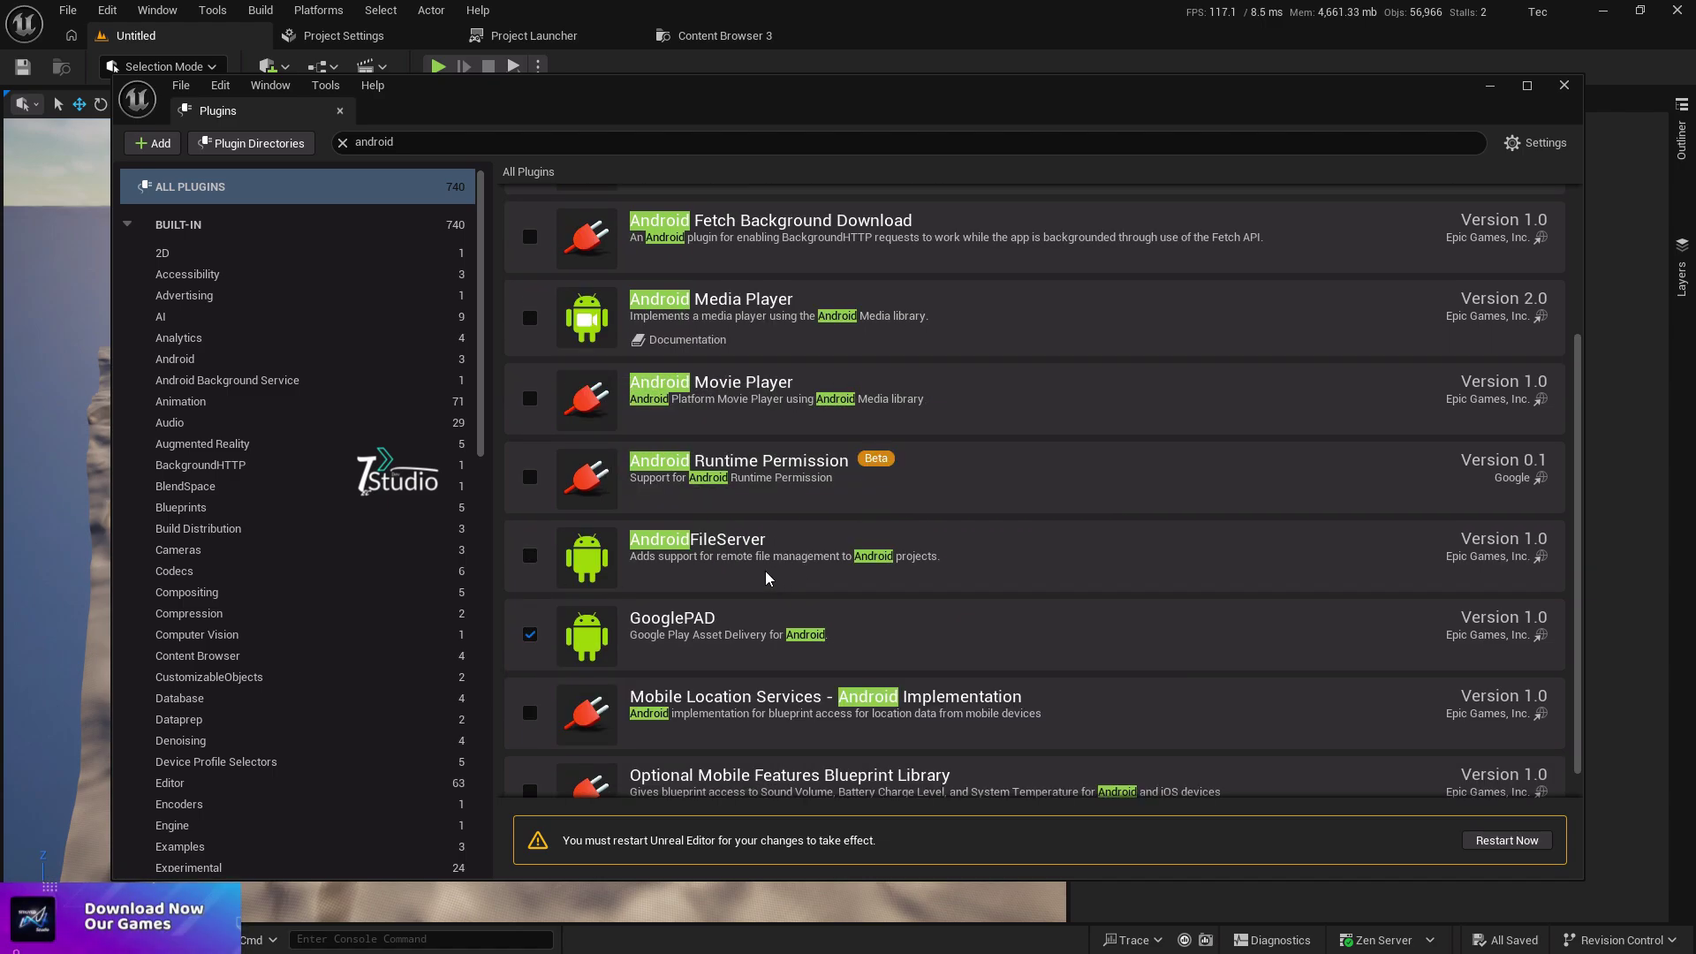
pyautogui.click(530, 633)
pyautogui.scroll(-1, 687, 654)
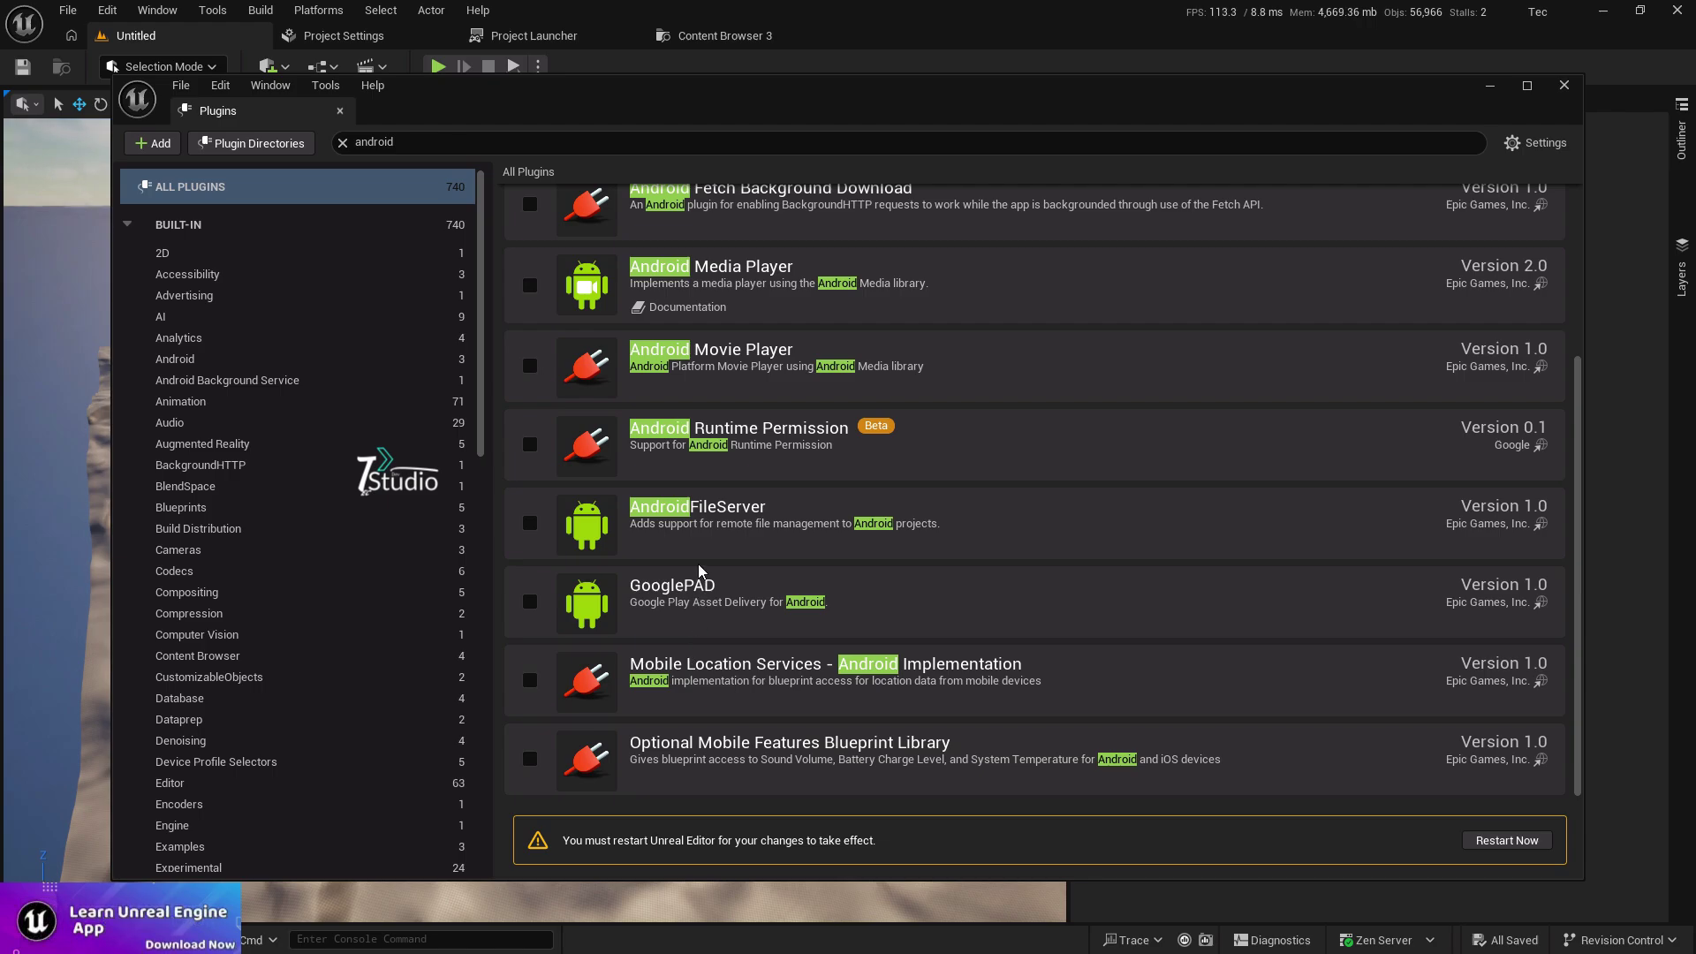
pyautogui.scroll(2, 828, 372)
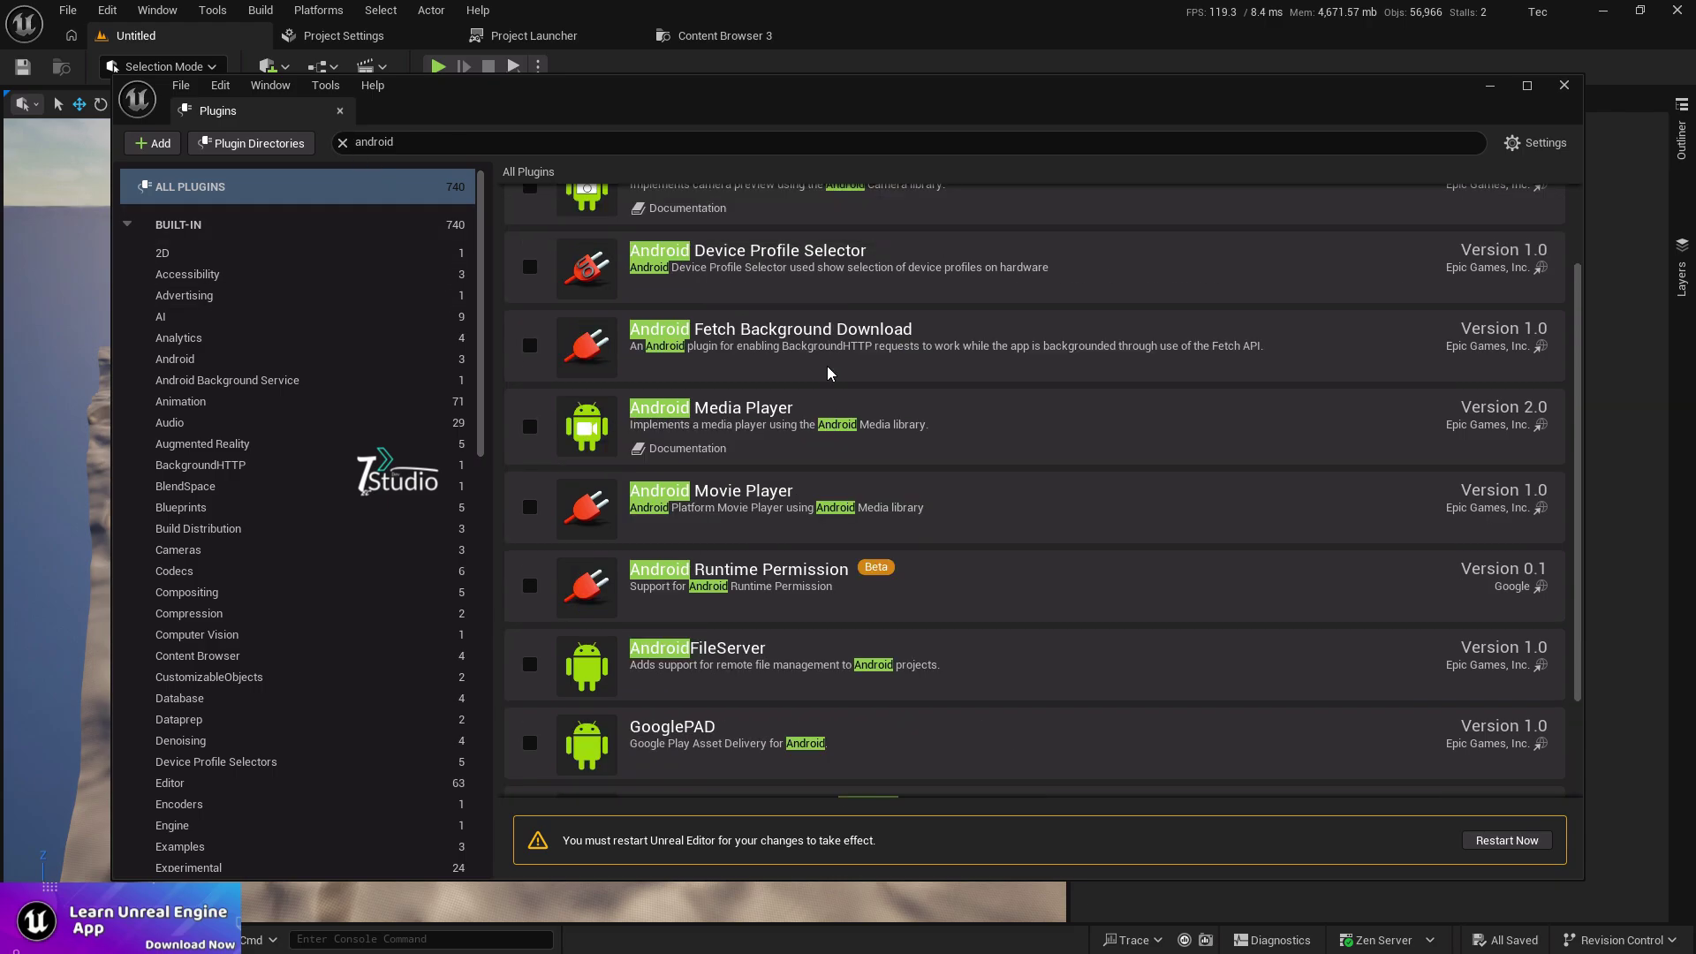
pyautogui.scroll(-2, 828, 372)
pyautogui.moveTo(415, 142); pyautogui.dragTo(259, 133)
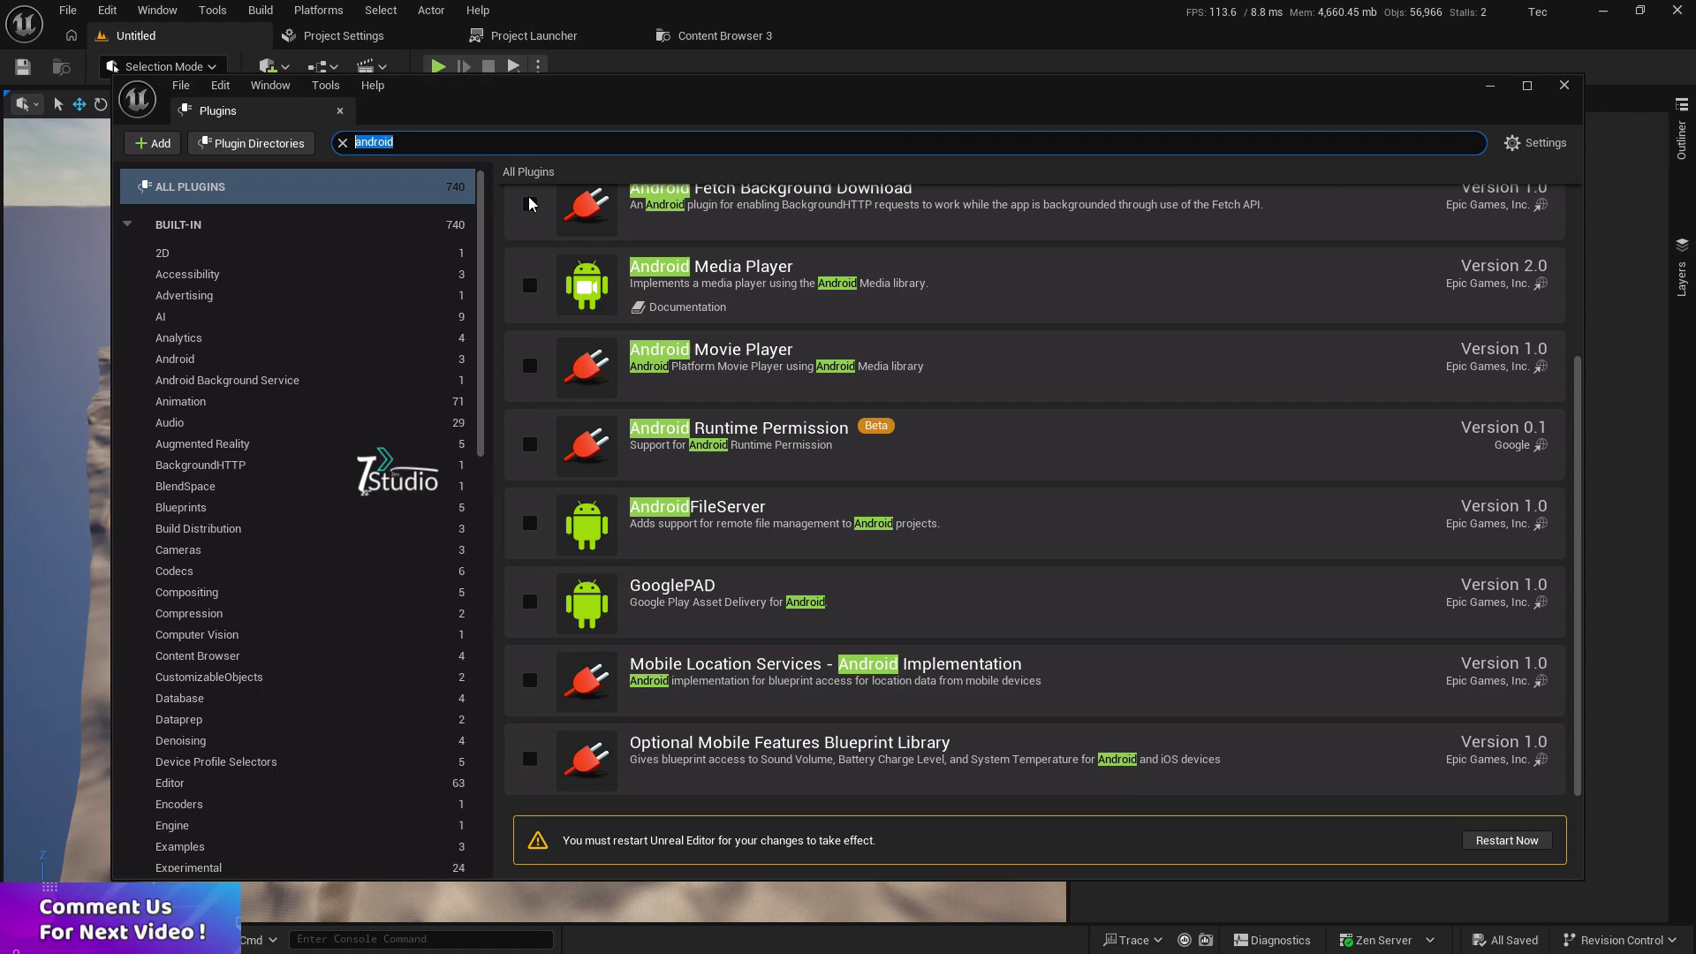
# Arrange Project Settings beside the Plugins browser and check Target Hardware is Desktop, Maximum.
pyautogui.click(344, 36)
pyautogui.moveTo(449, 108); pyautogui.dragTo(350, 121)
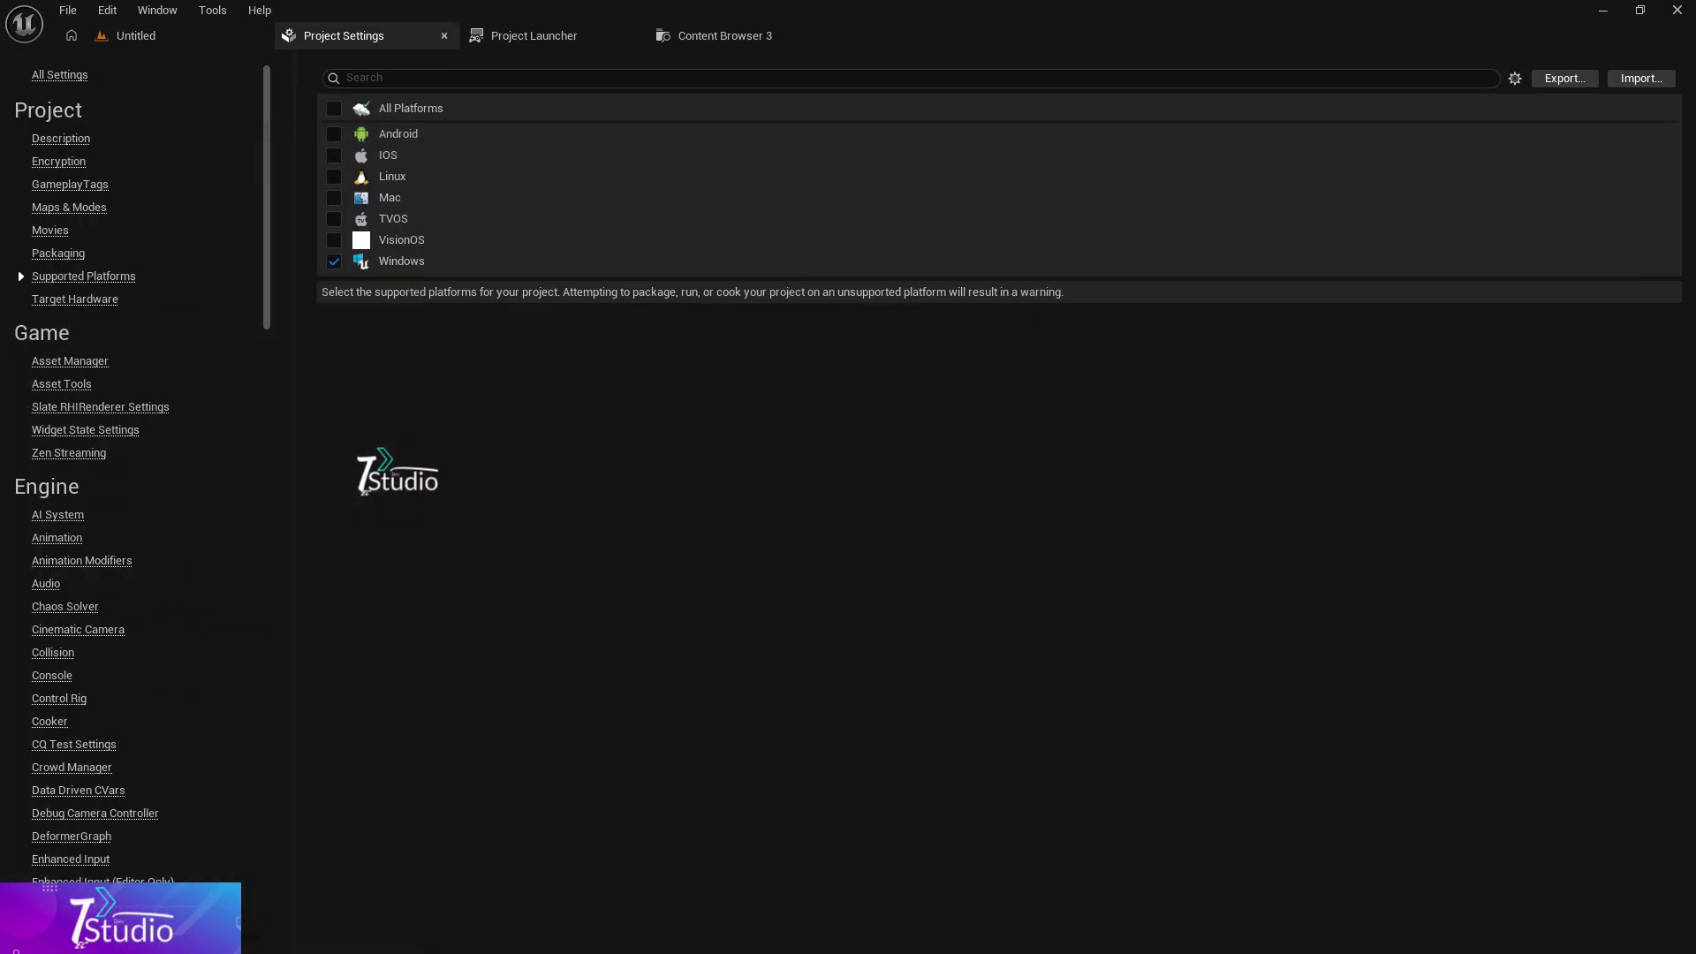
pyautogui.click(78, 300)
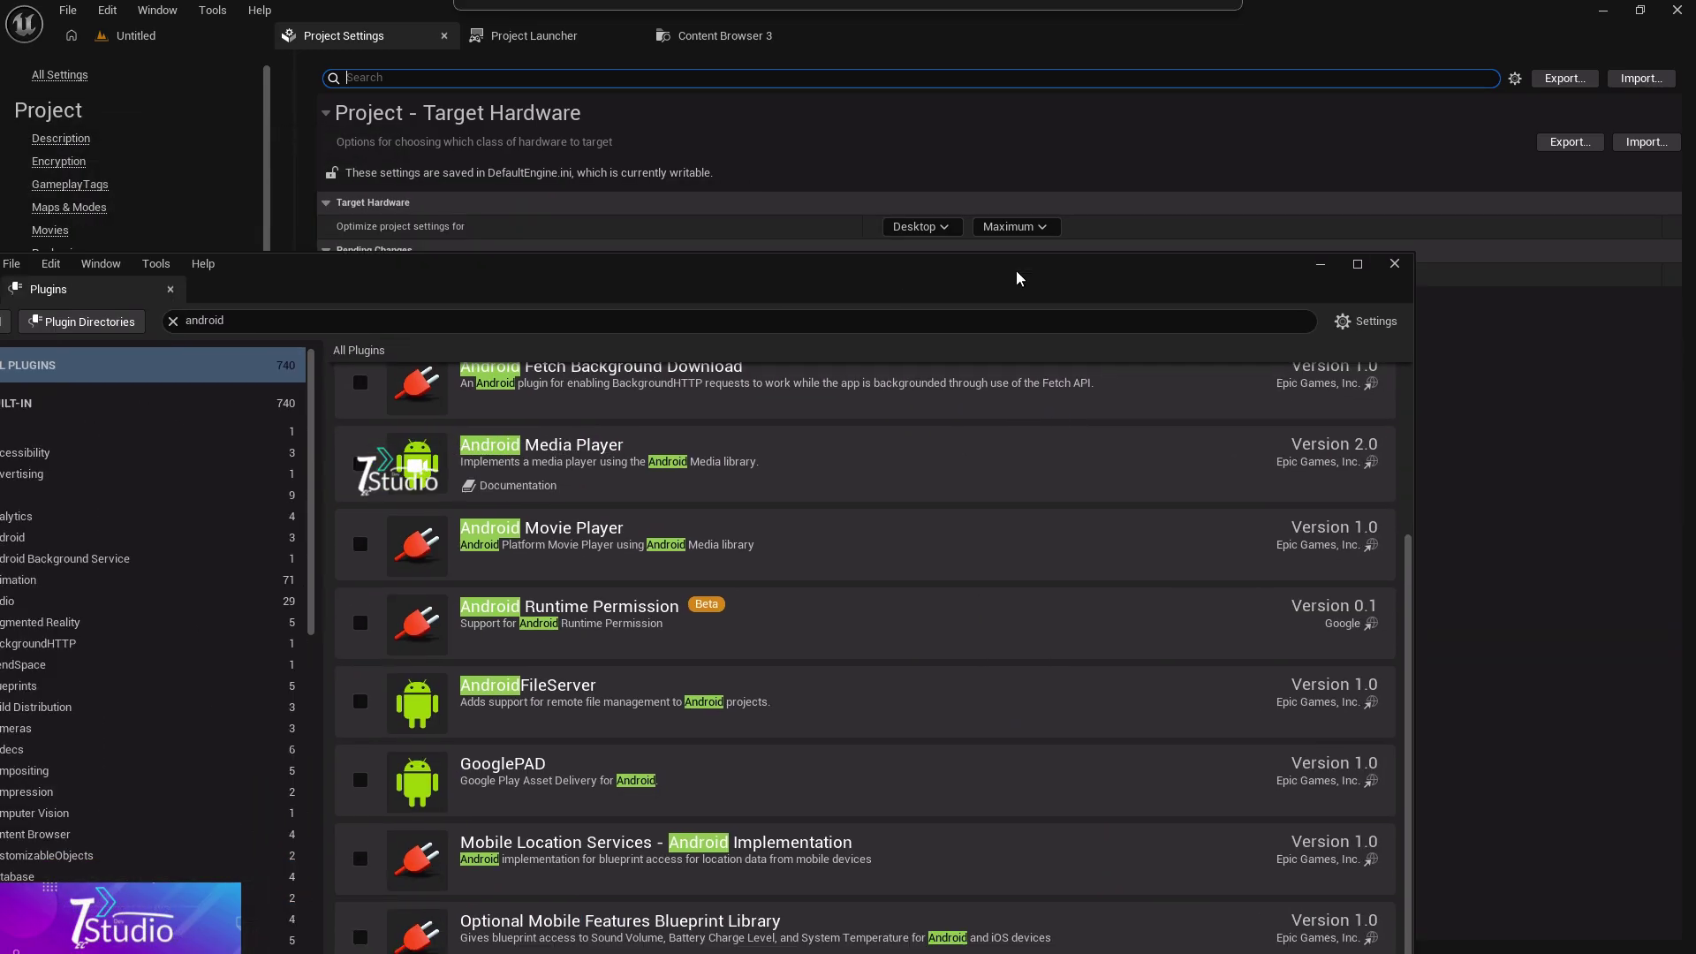
pyautogui.moveTo(1016, 278); pyautogui.dragTo(1019, 264)
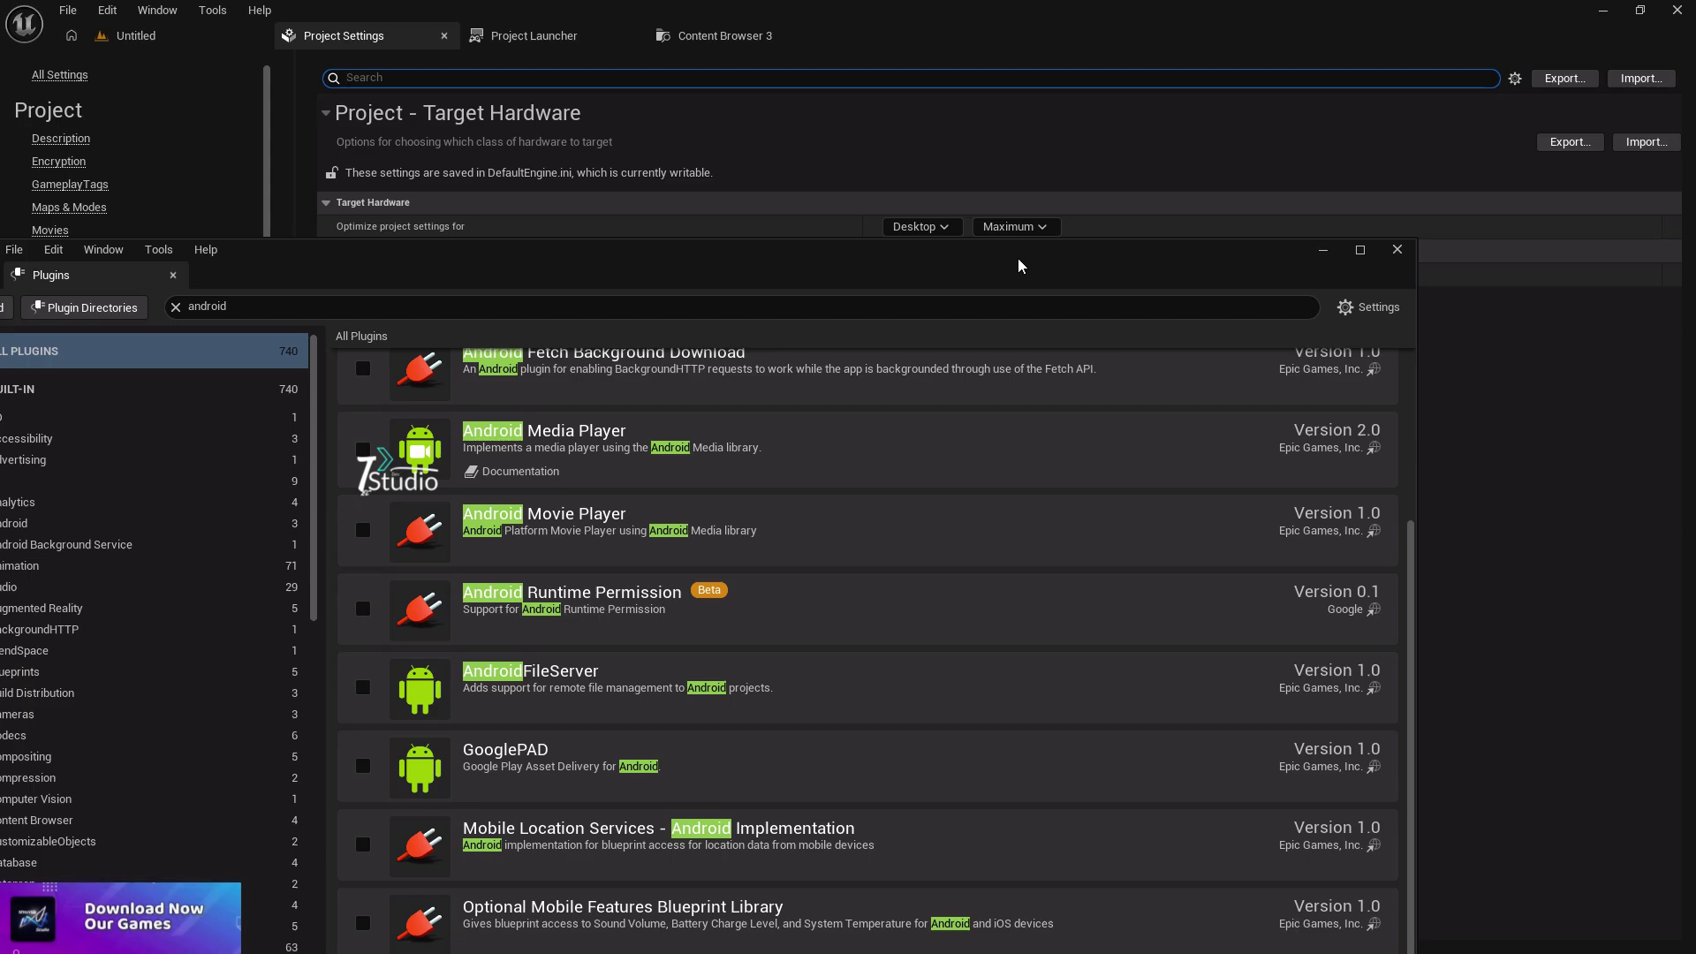
pyautogui.moveTo(1018, 265); pyautogui.dragTo(1191, 158)
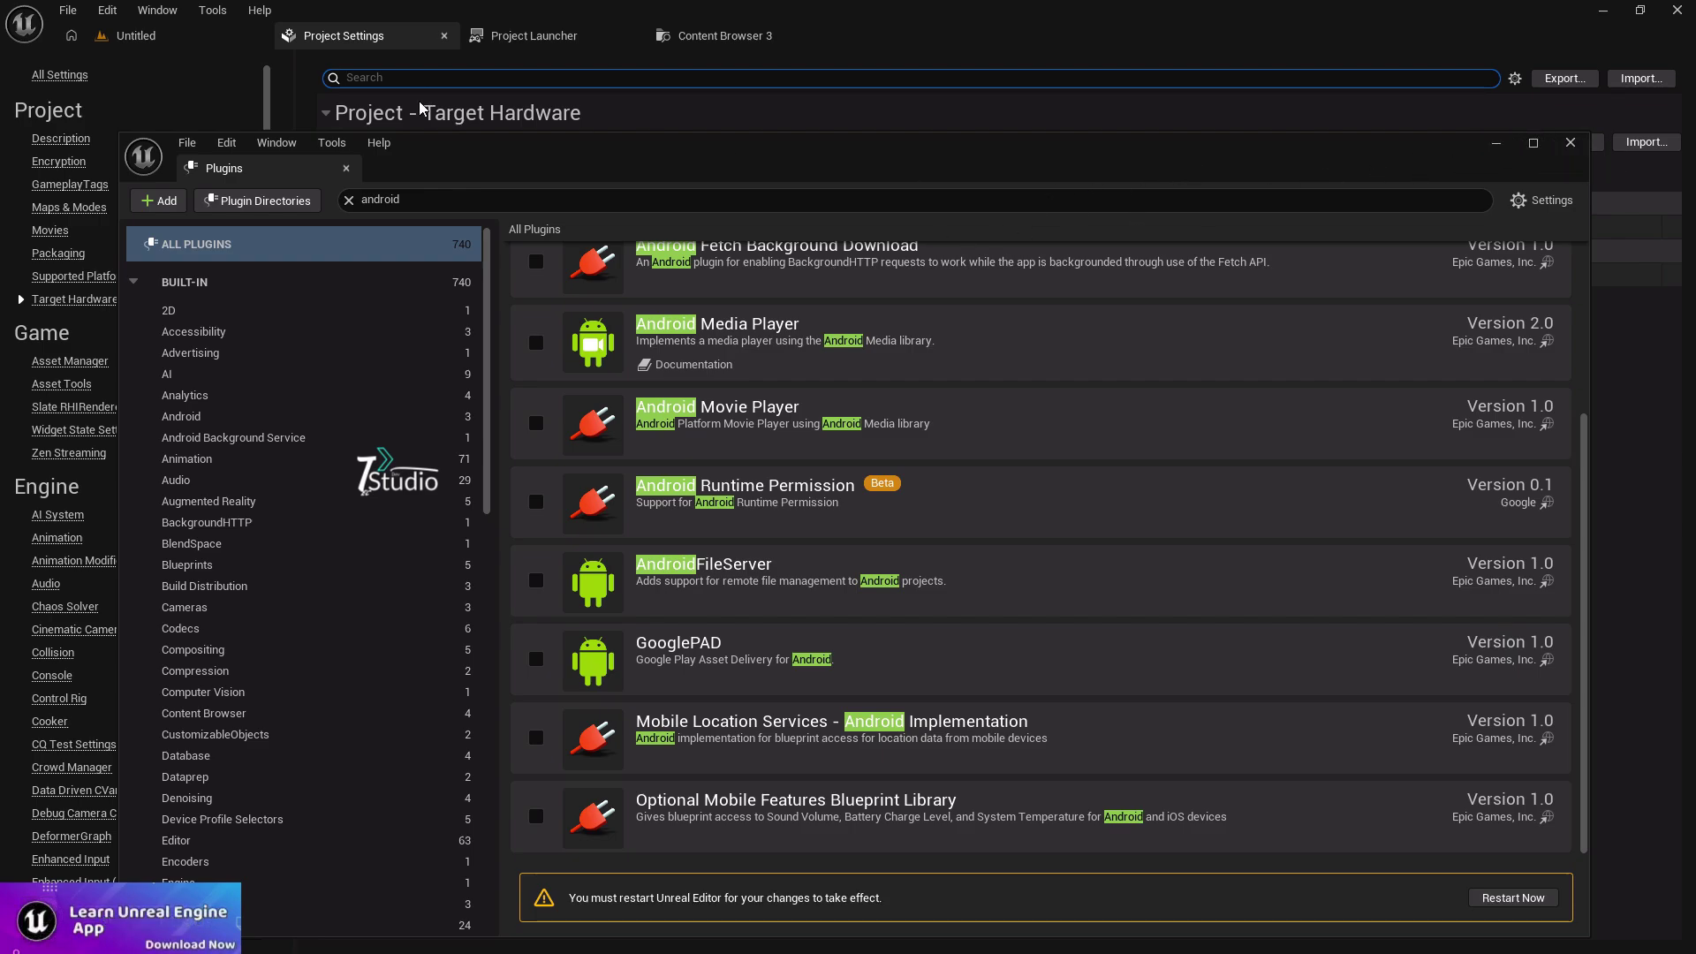
pyautogui.moveTo(424, 170); pyautogui.dragTo(430, 103)
# Filter plugins to 'ios' and disable IOS Device Profile Selector, IoStore Insights and Online Subsystem IOS.
pyautogui.click(417, 132)
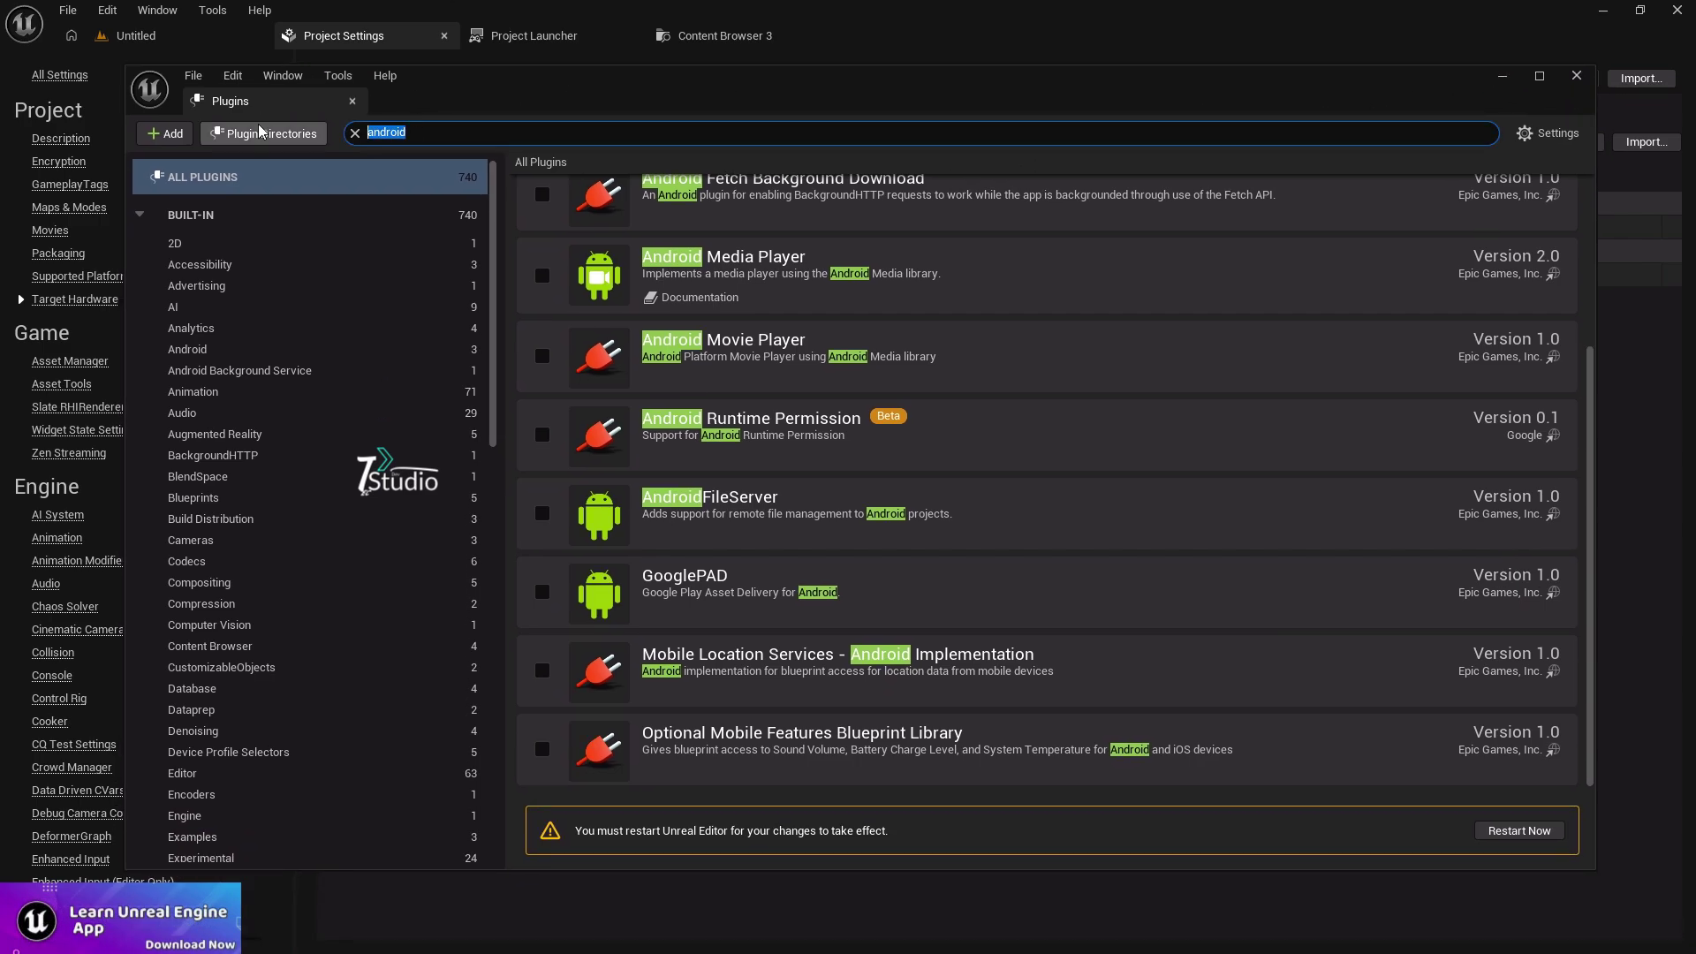
pyautogui.write('ios')
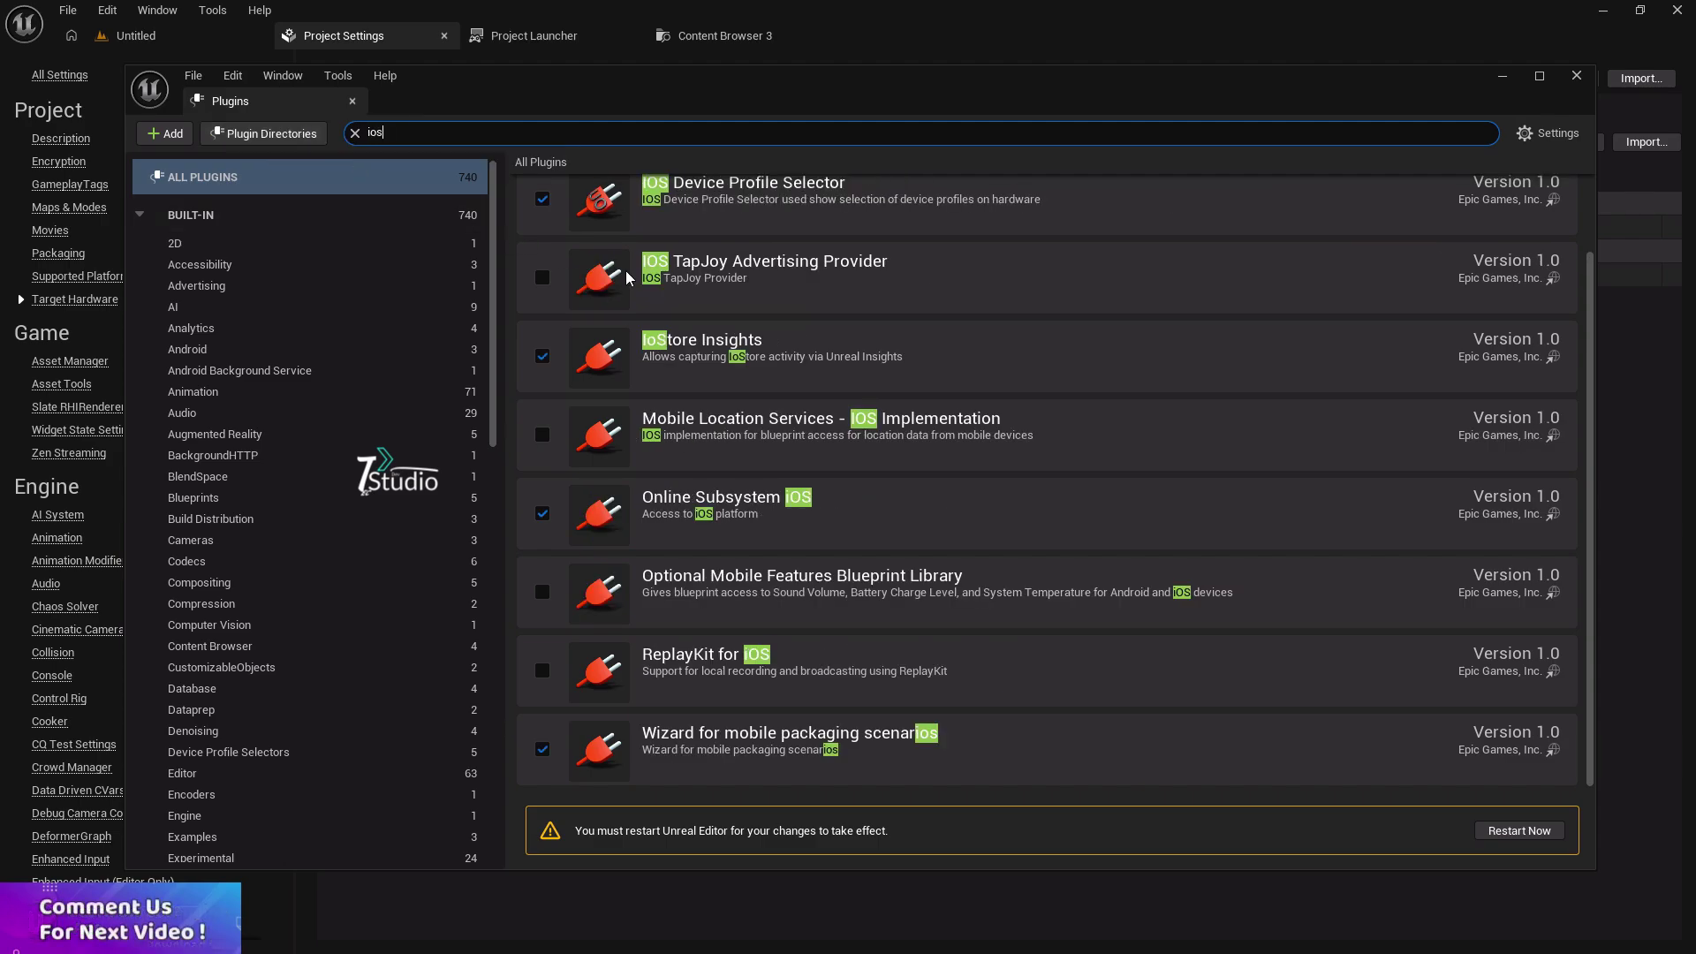
pyautogui.scroll(2, 627, 278)
pyautogui.click(543, 292)
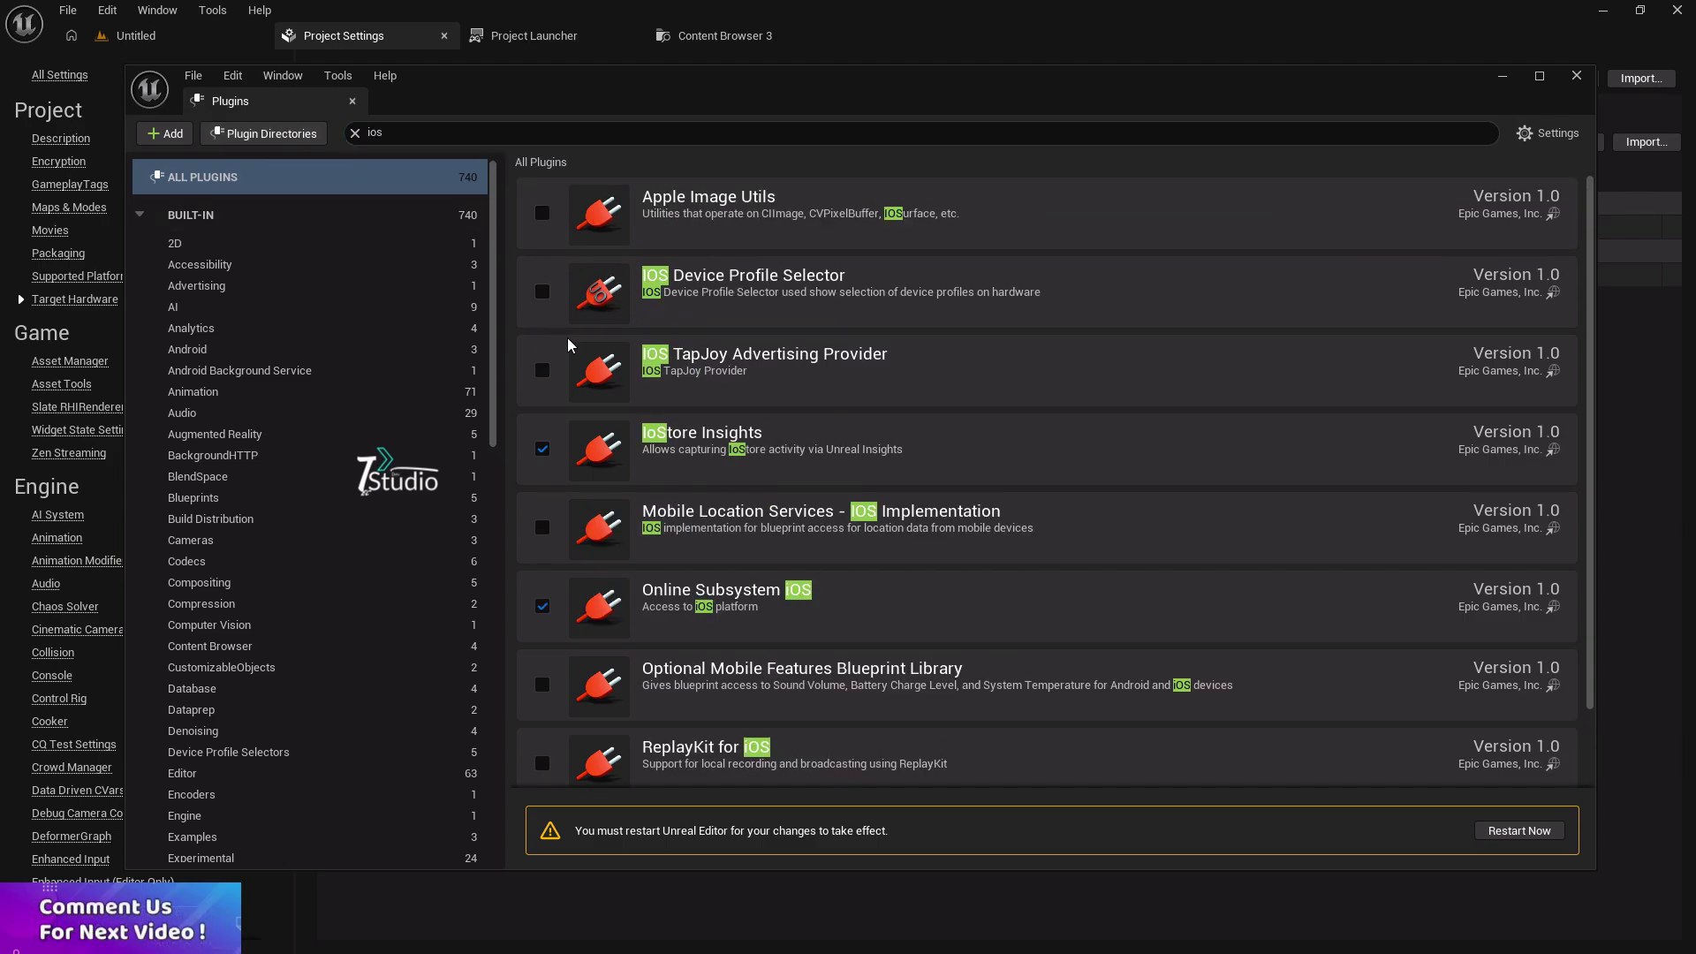
pyautogui.click(542, 449)
pyautogui.scroll(-2, 552, 494)
pyautogui.click(543, 515)
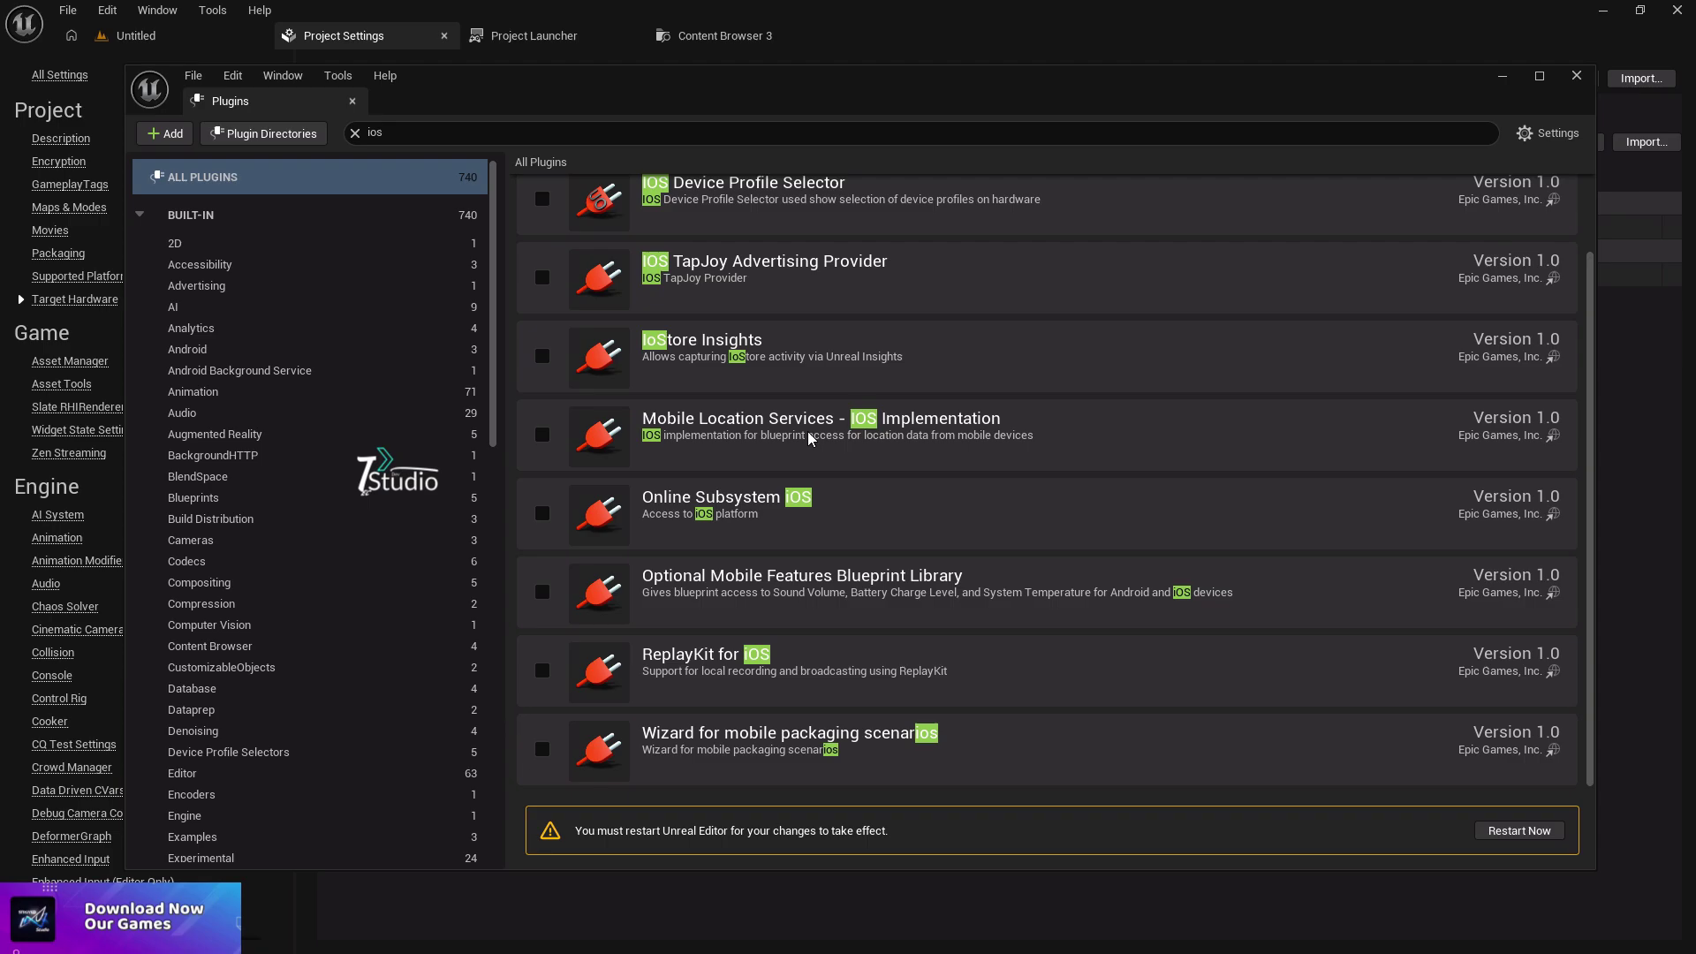
pyautogui.scroll(1, 765, 349)
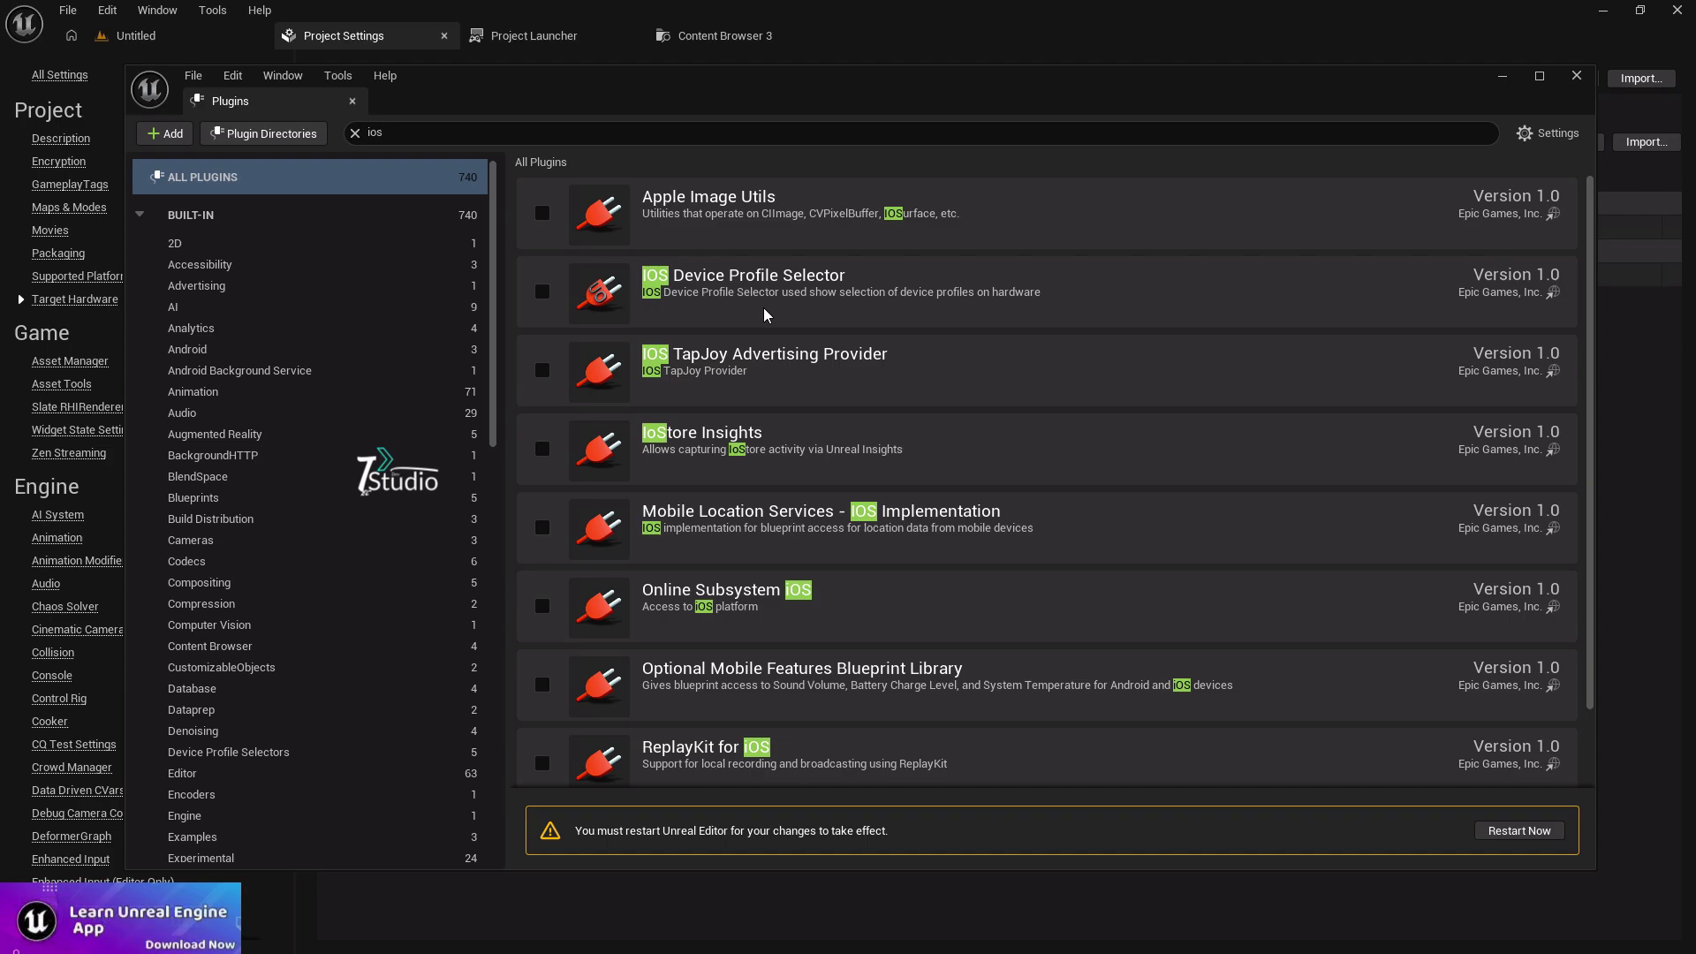
# Filter plugins to 'goog', disable Google Cloud Messaging, and minimize the Plugins browser.
pyautogui.click(424, 133)
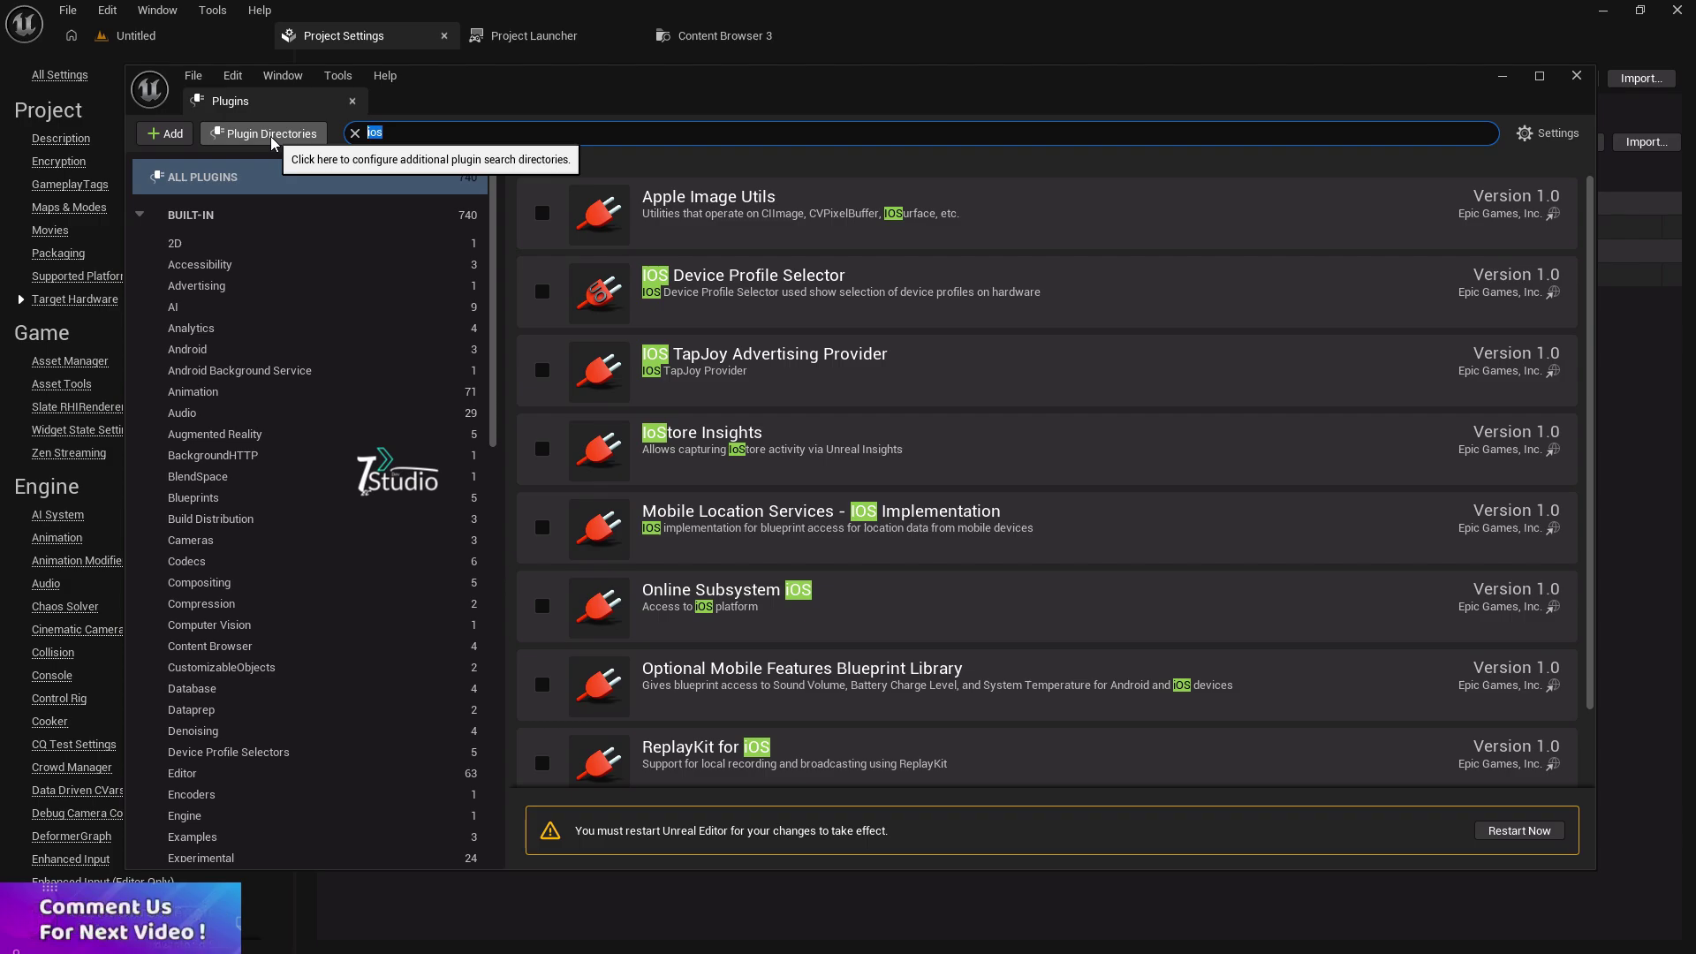
pyautogui.write('google')
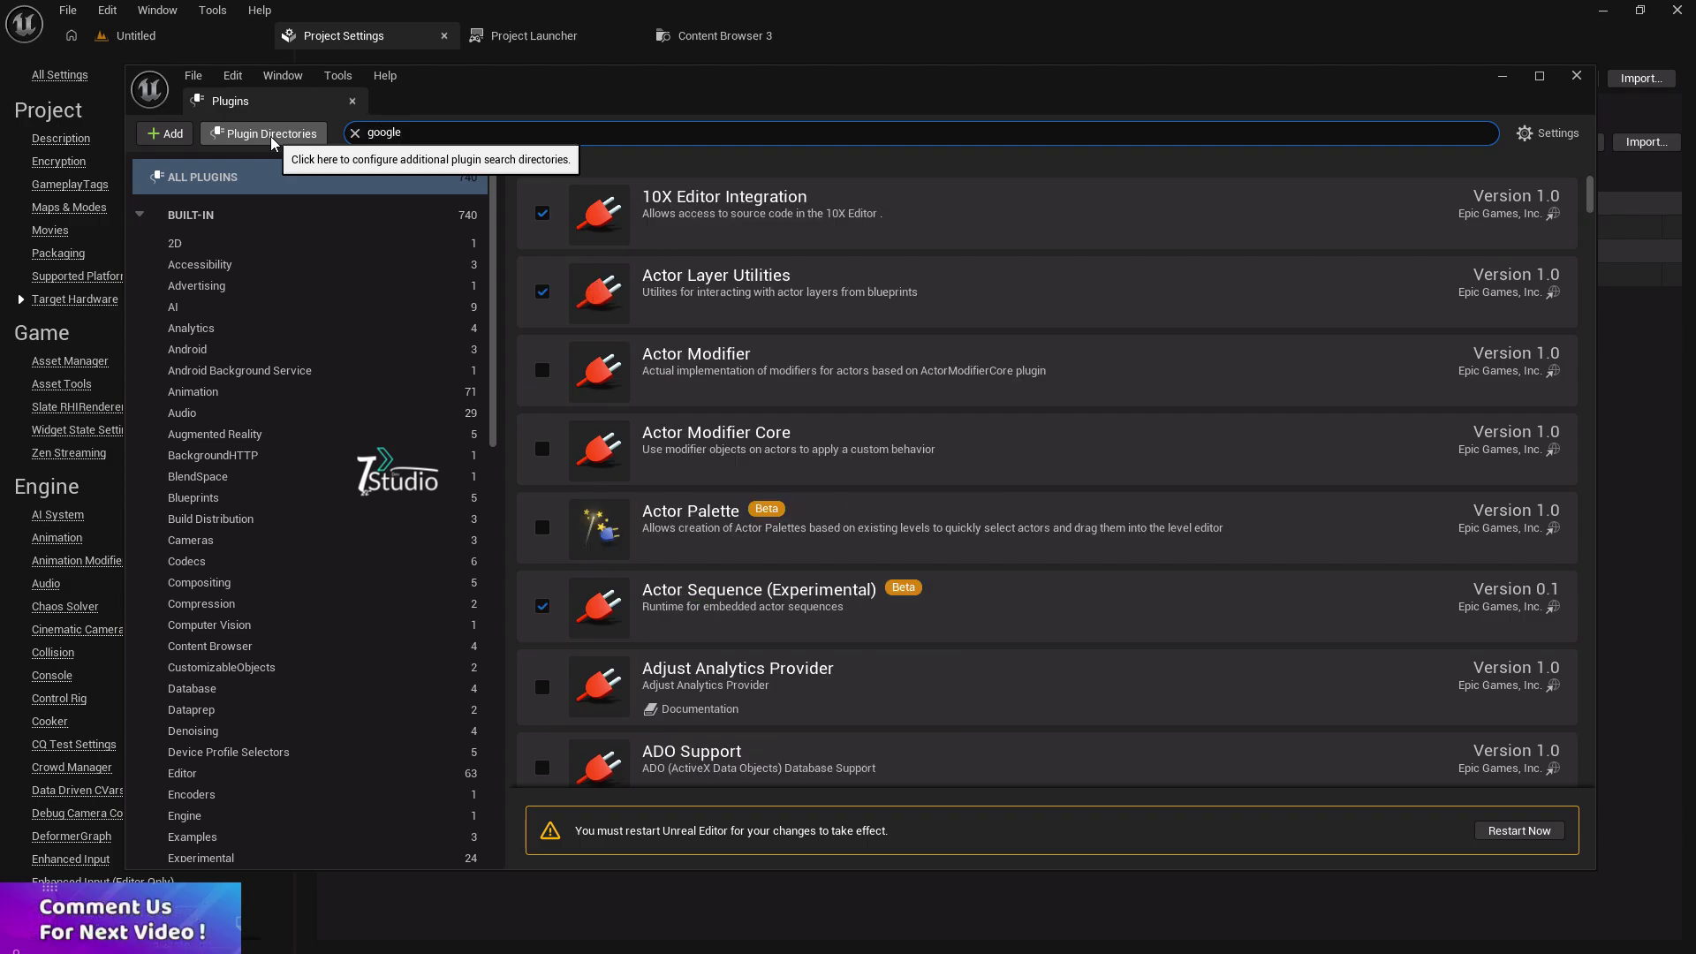
pyautogui.click(541, 371)
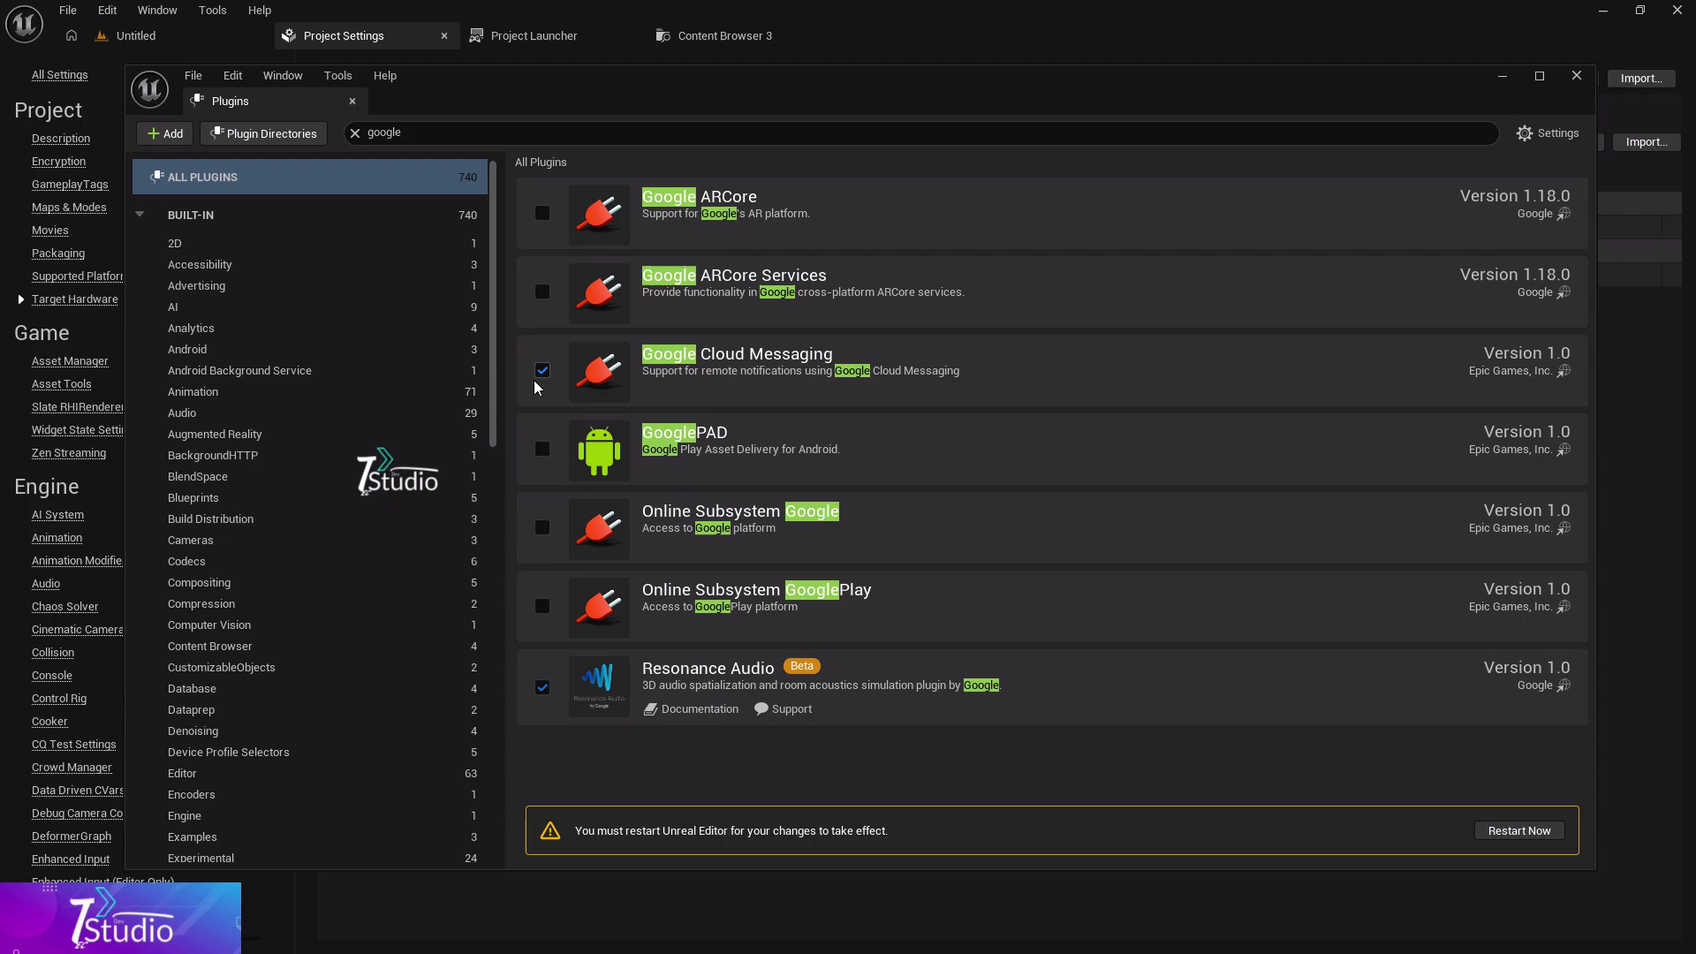
pyautogui.click(541, 371)
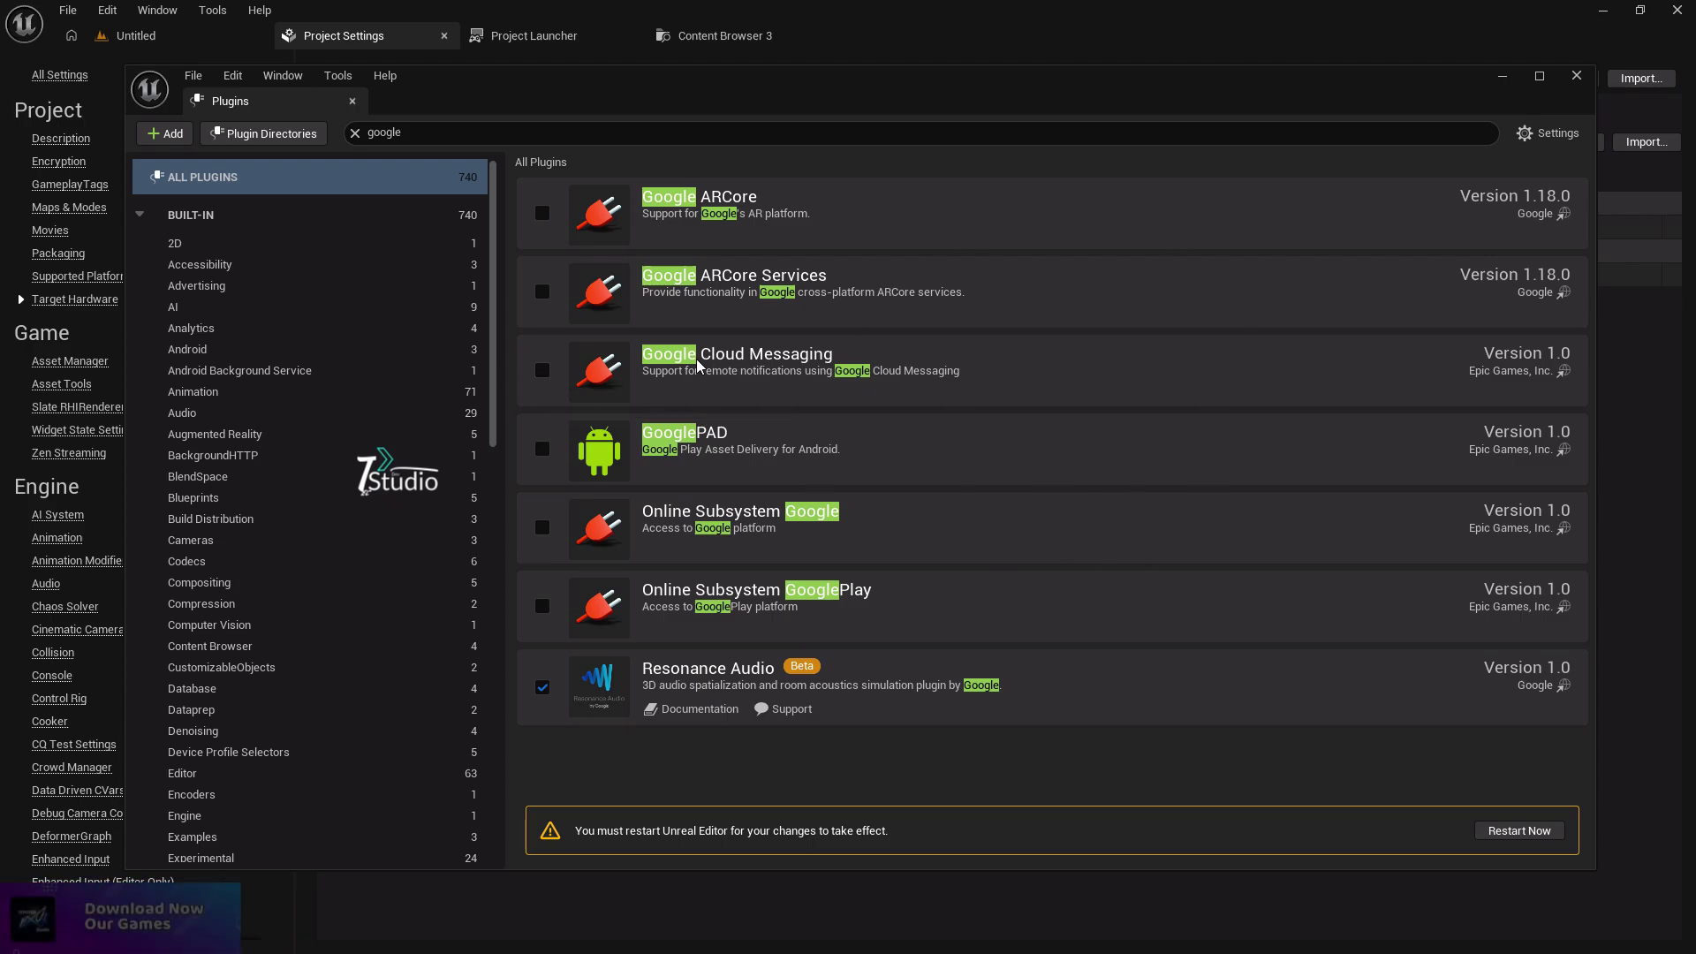
pyautogui.click(1507, 79)
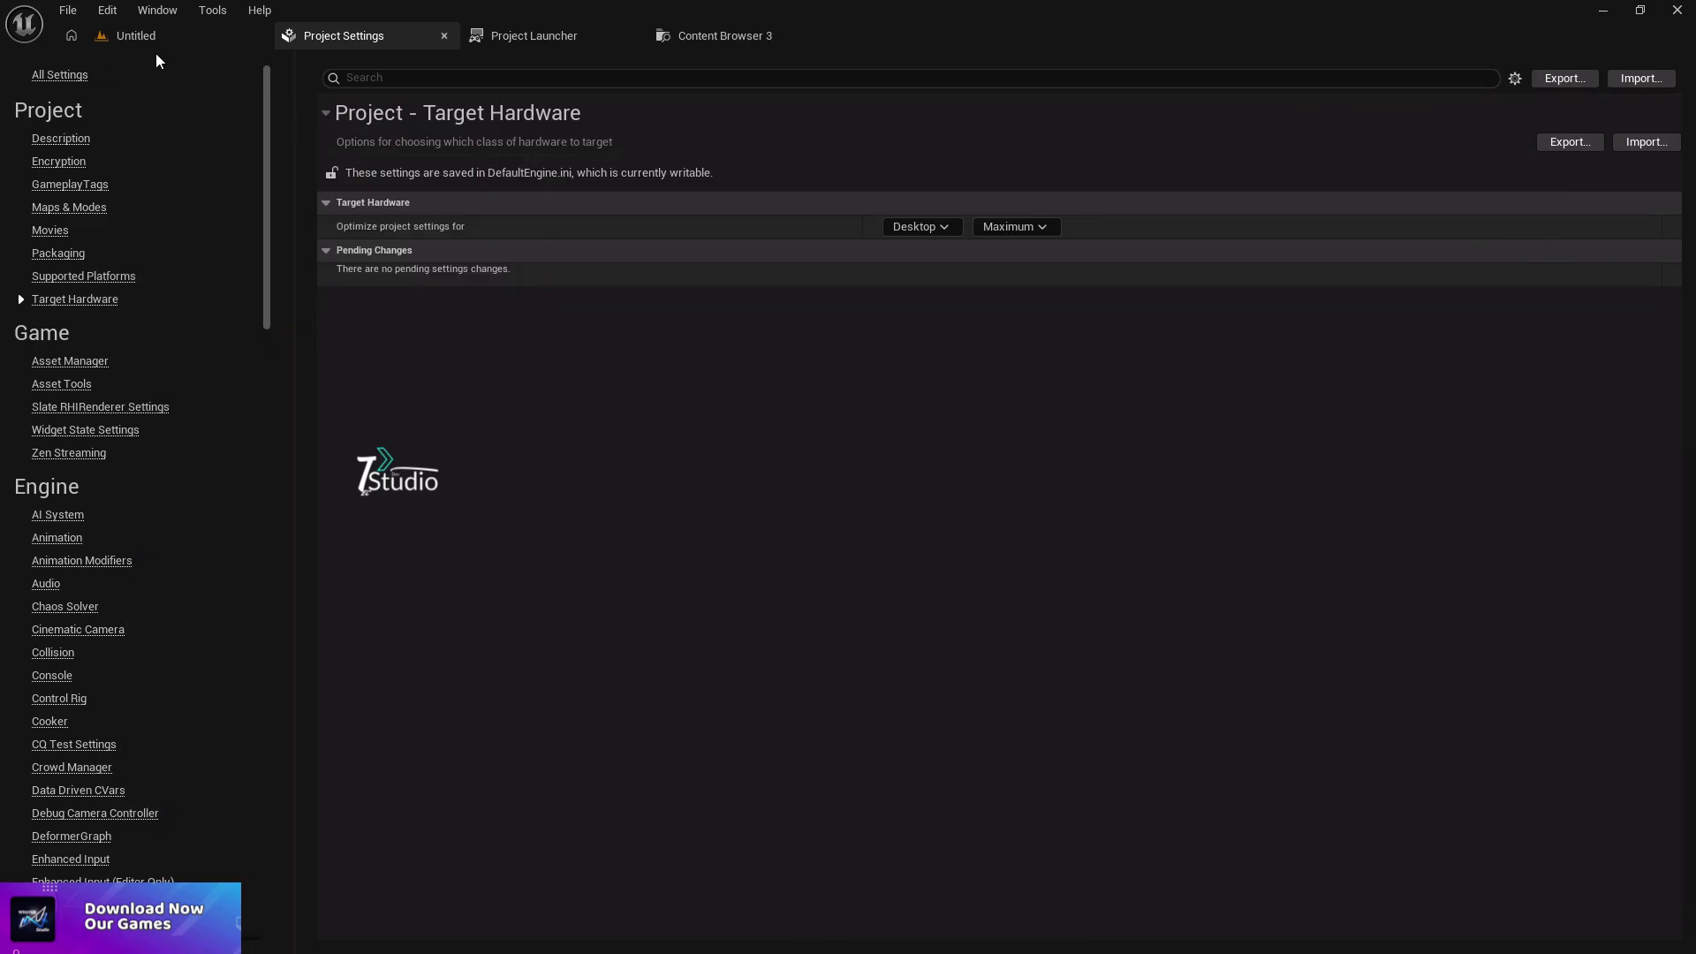
# Set Dynamic Global Illumination Method and Reflection Method to None, then search settings for 'nati'.
pyautogui.click(60, 74)
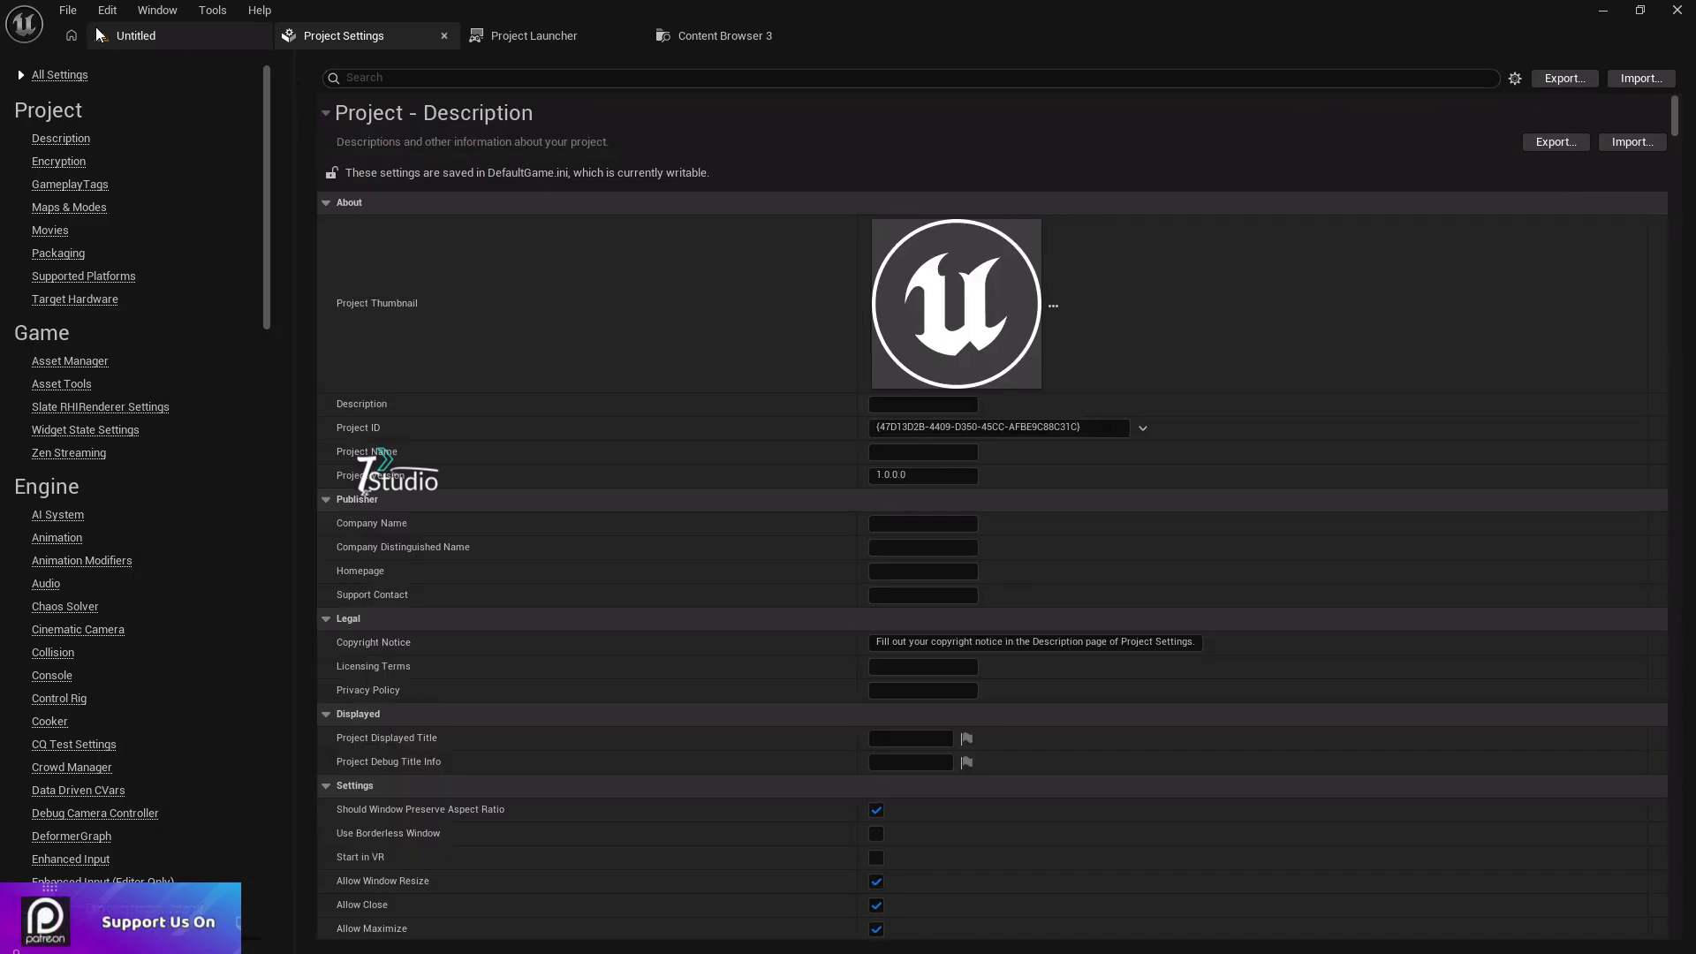
pyautogui.click(353, 85)
pyautogui.write('lumen')
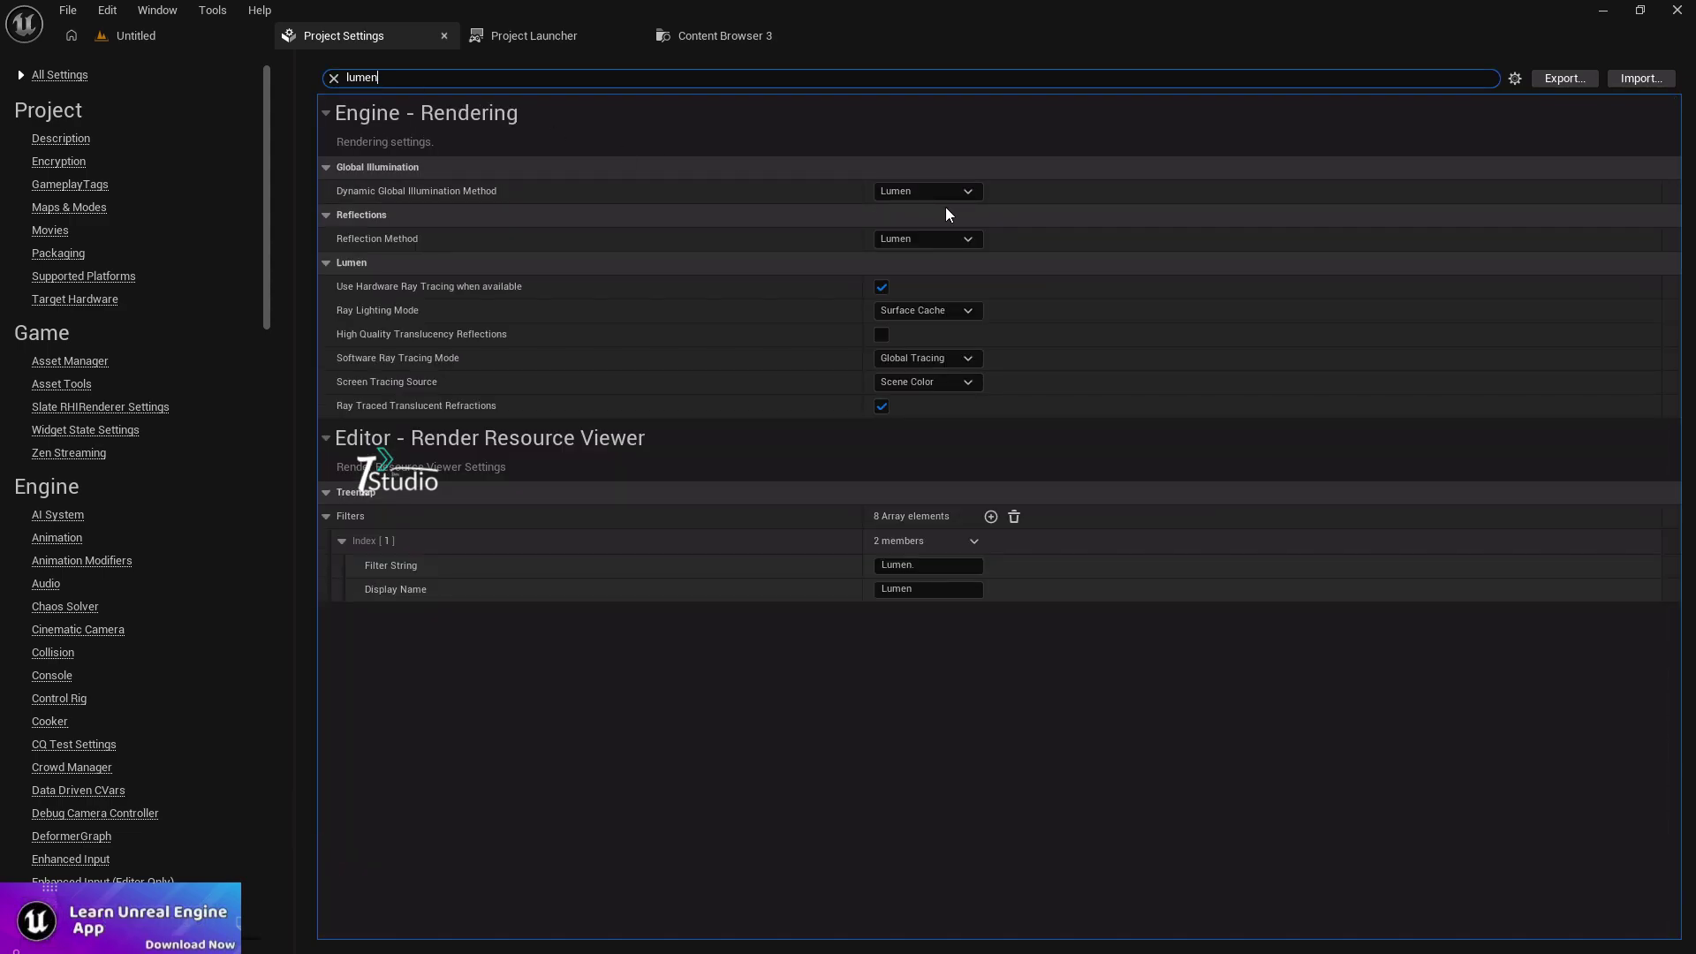
pyautogui.click(928, 191)
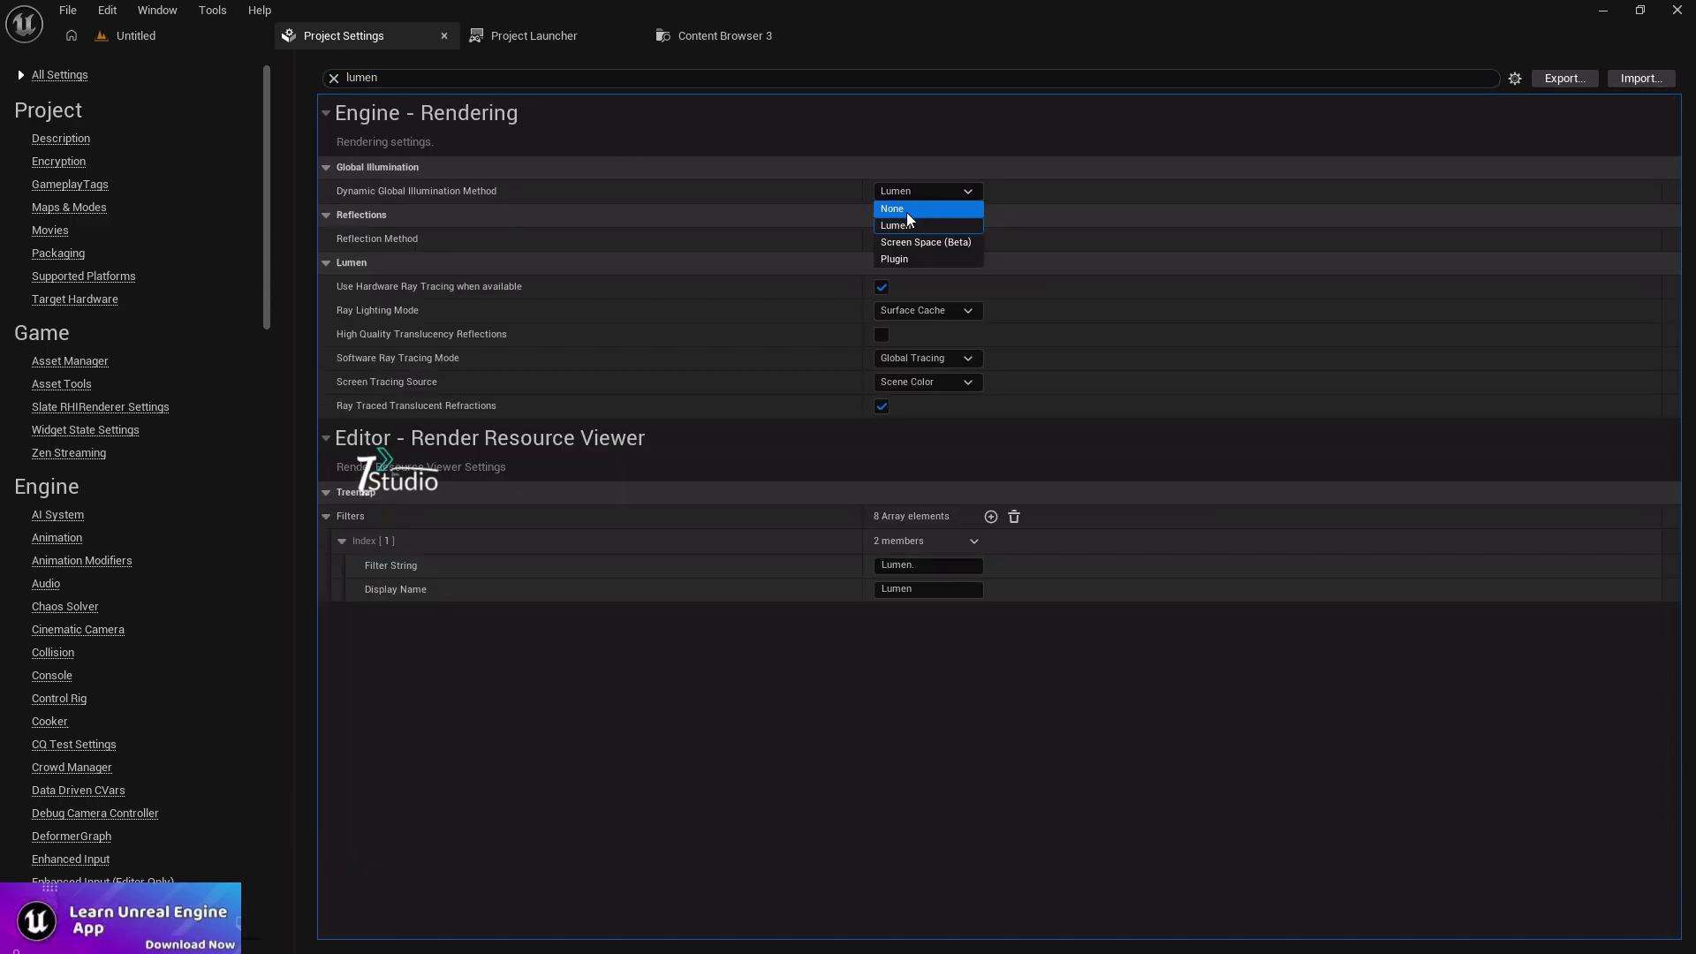
pyautogui.click(906, 212)
pyautogui.click(906, 238)
pyautogui.click(899, 254)
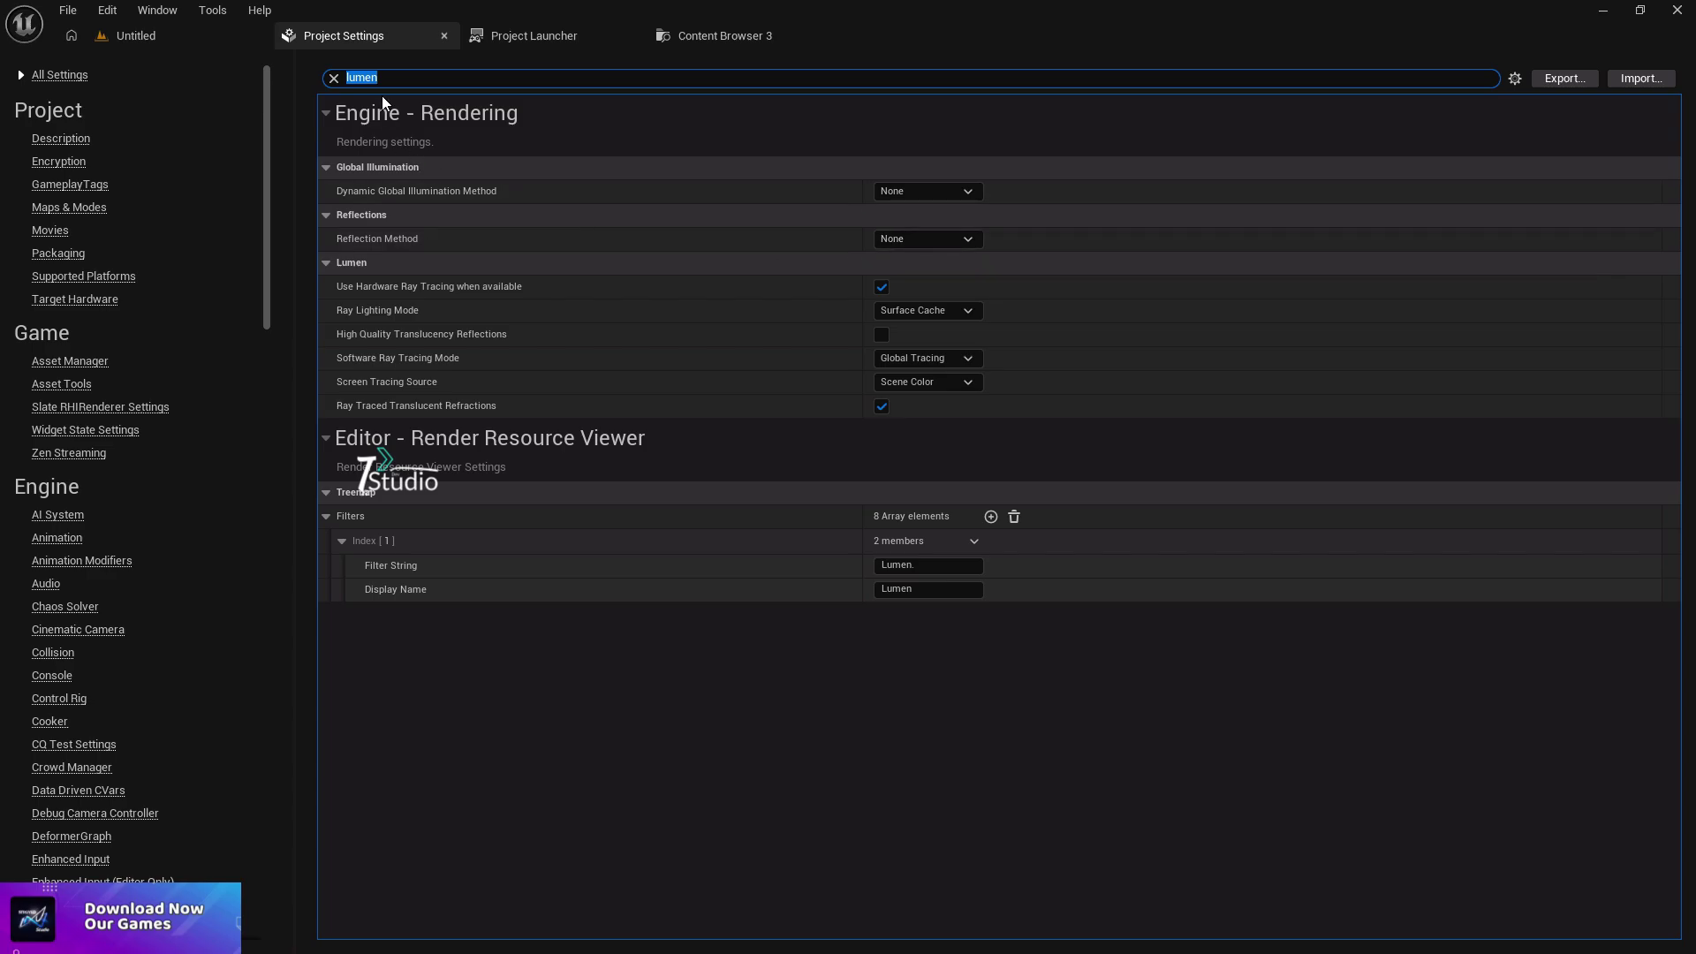
pyautogui.write('nati')
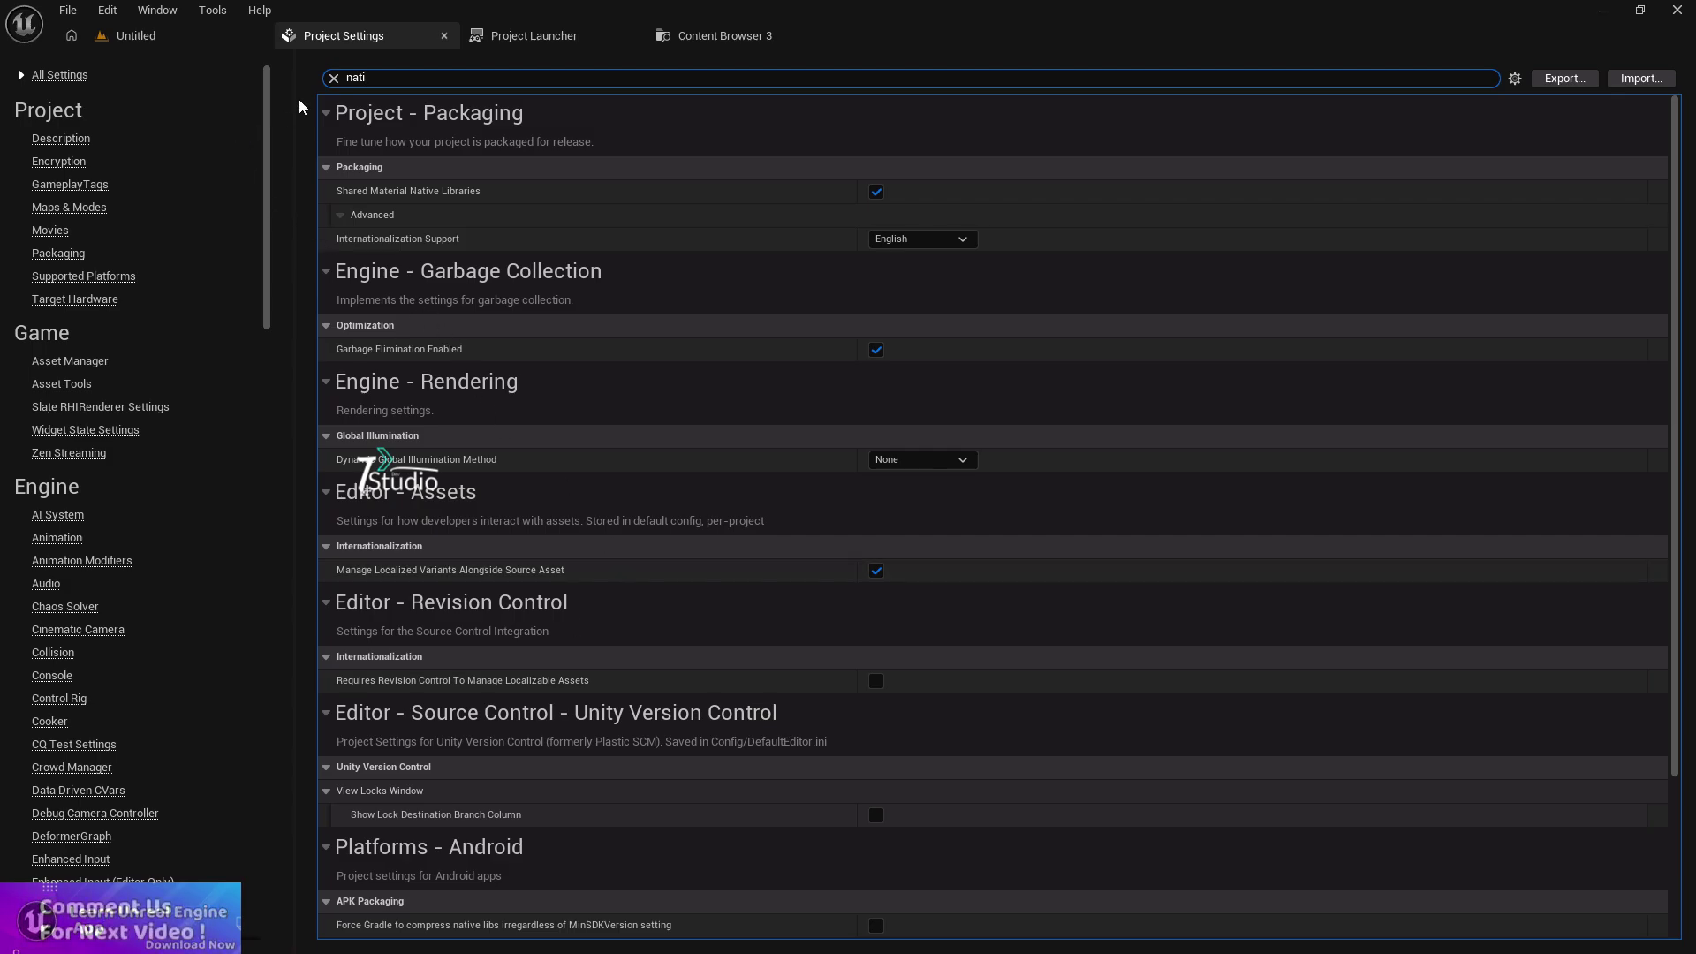
# Clear the settings search and view the terrain in the Untitled level viewport.
pyautogui.click(333, 78)
pyautogui.click(123, 34)
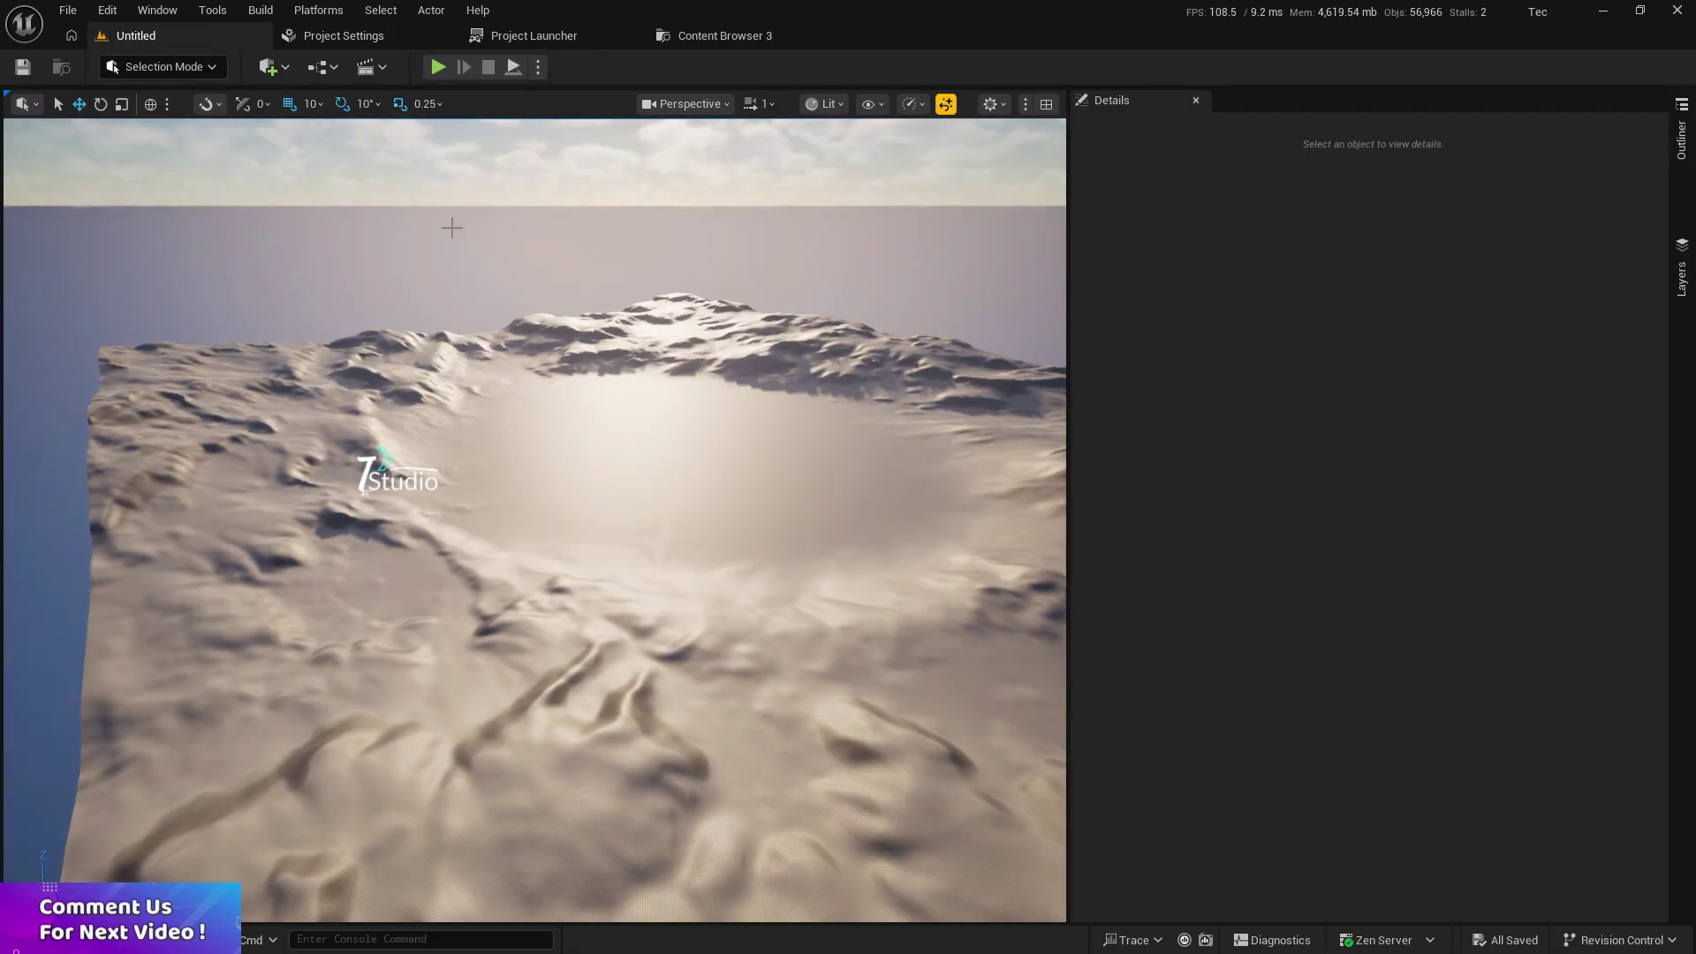
pyautogui.moveTo(452, 228); pyautogui.dragTo(452, 228, button='right')
pyautogui.click(346, 36)
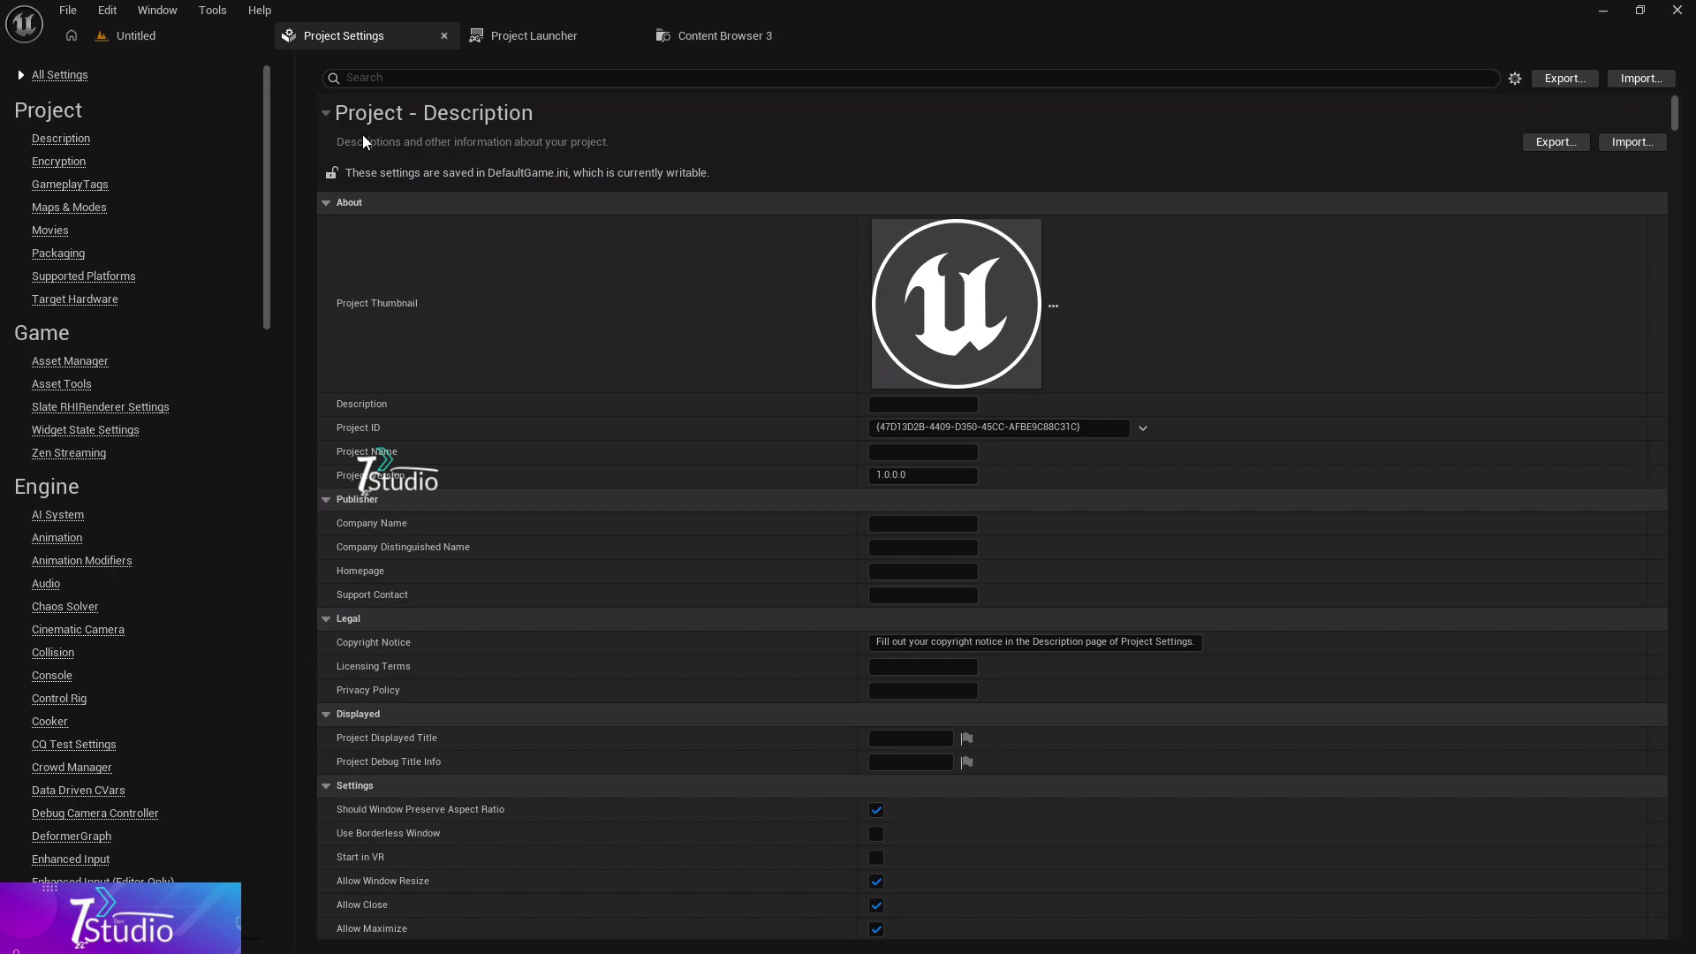
pyautogui.click(173, 32)
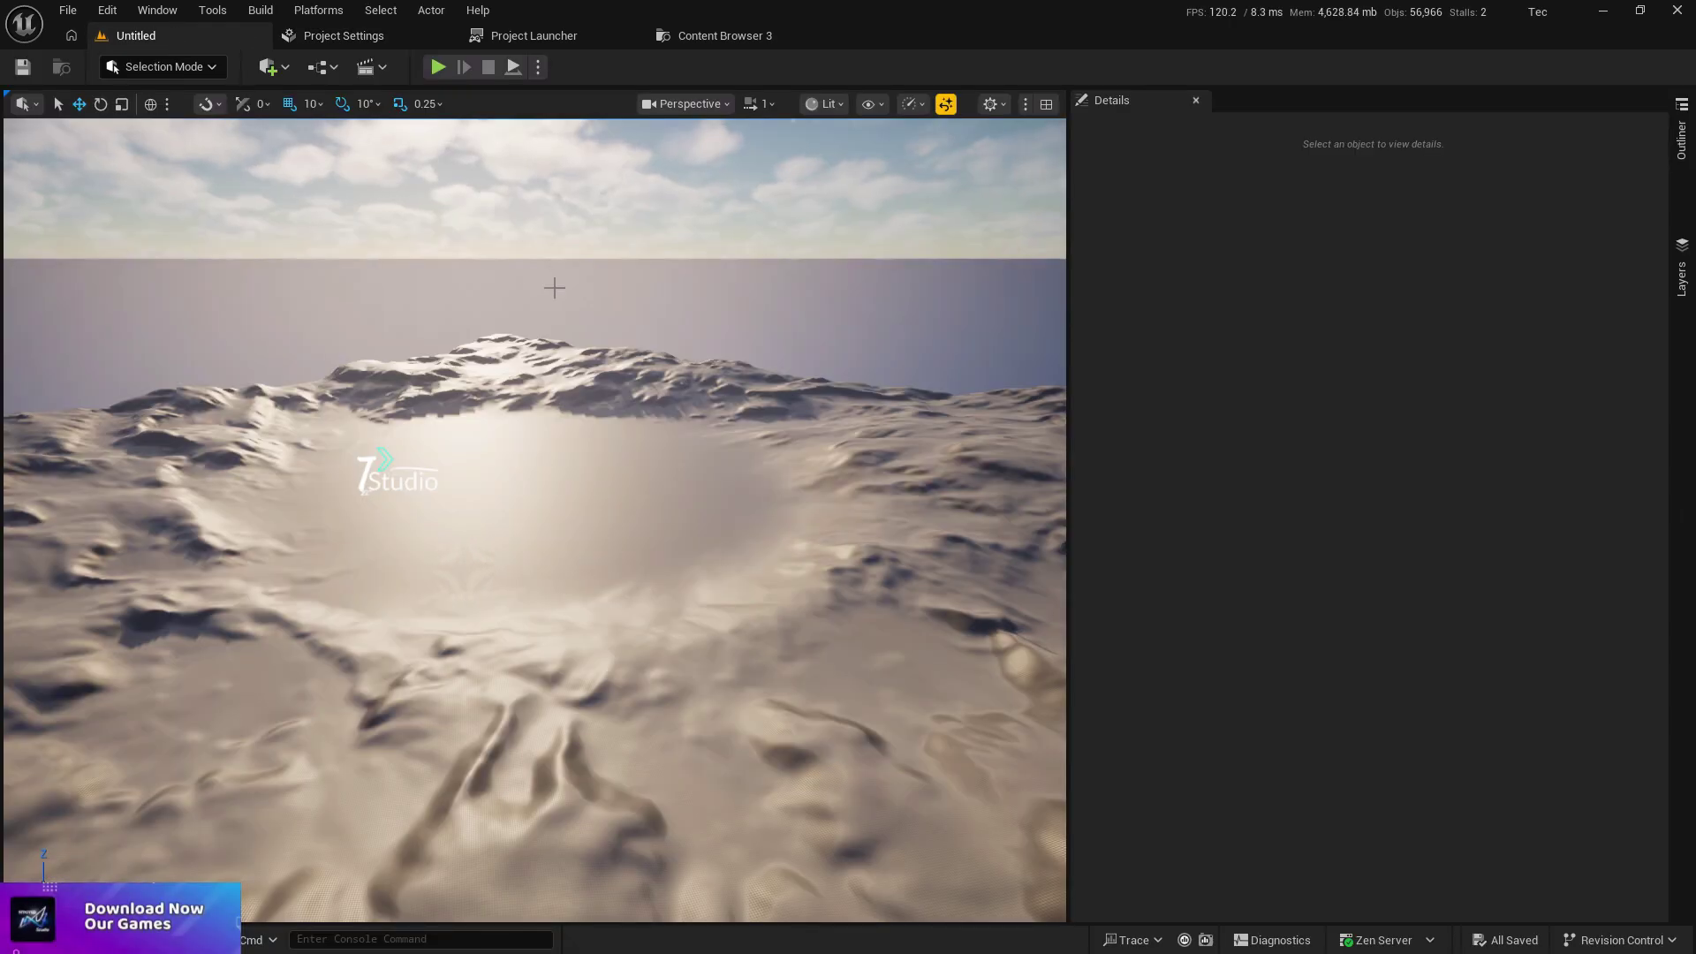